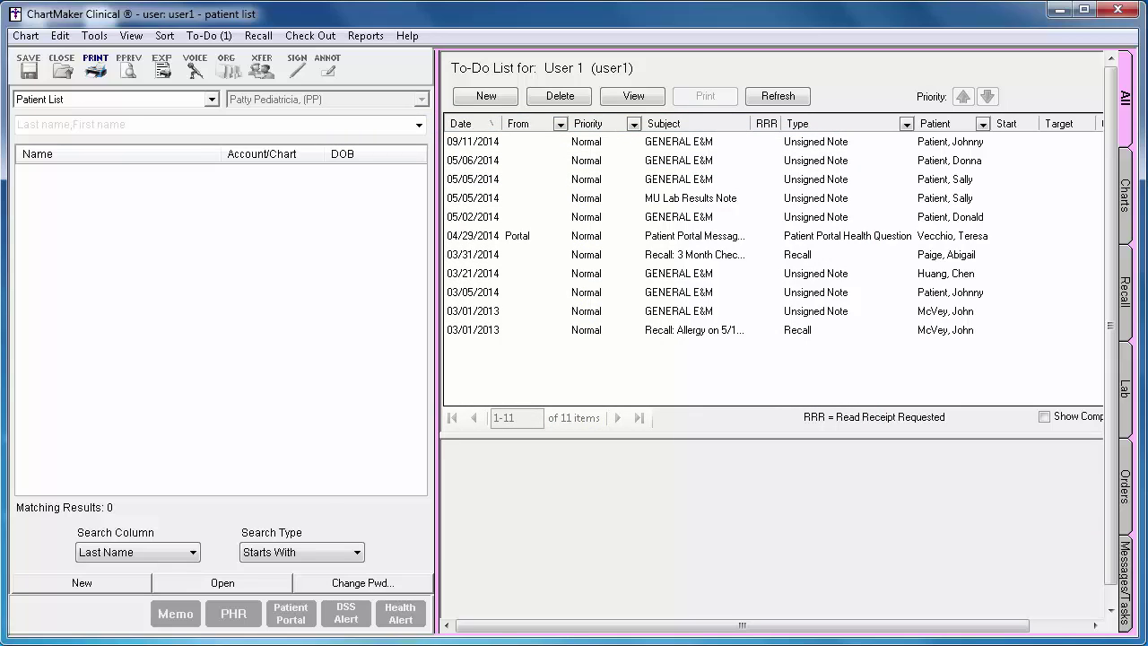
# Step: Open the properties of the fourth user listed in the Users system table
pyautogui.click(59, 36)
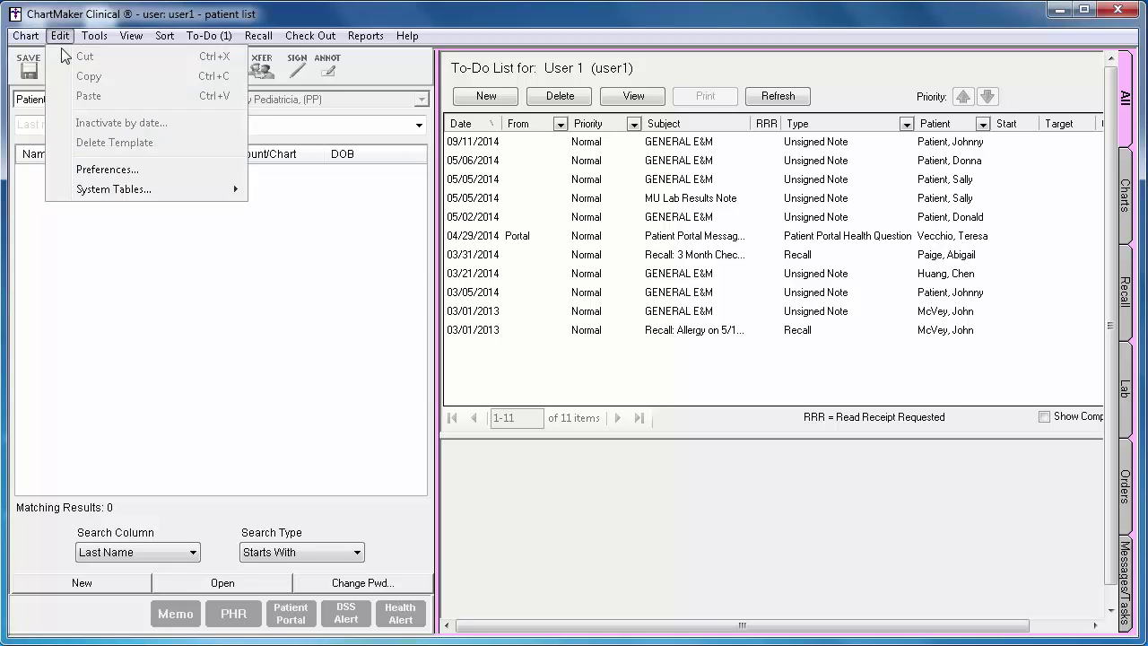
pyautogui.moveTo(191, 197)
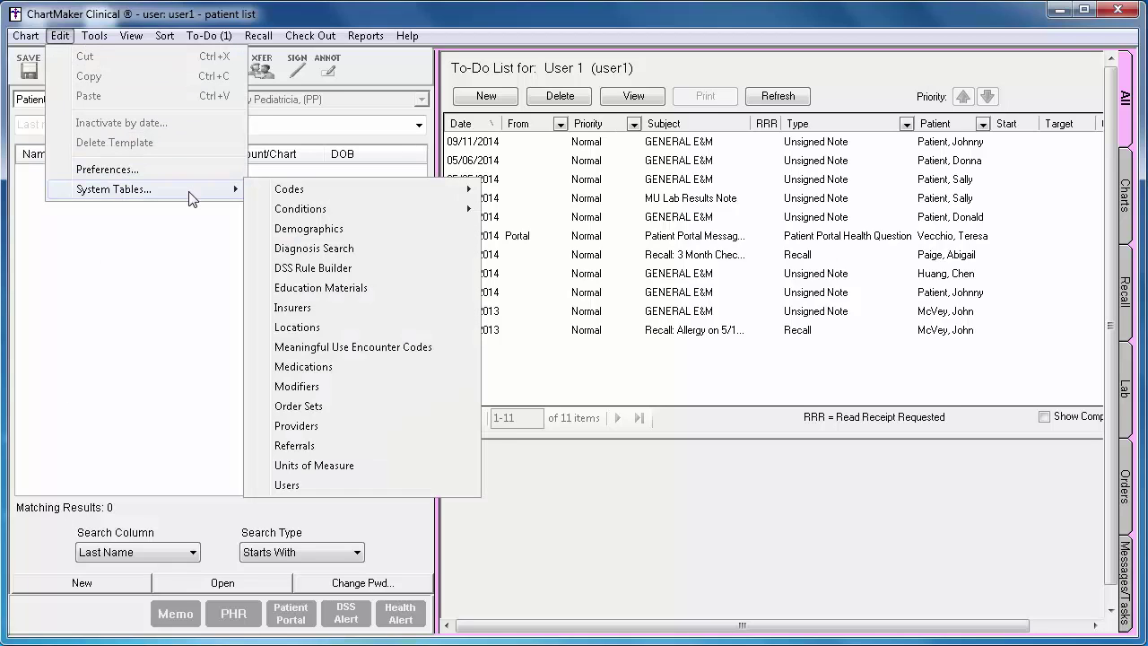
pyautogui.click(354, 488)
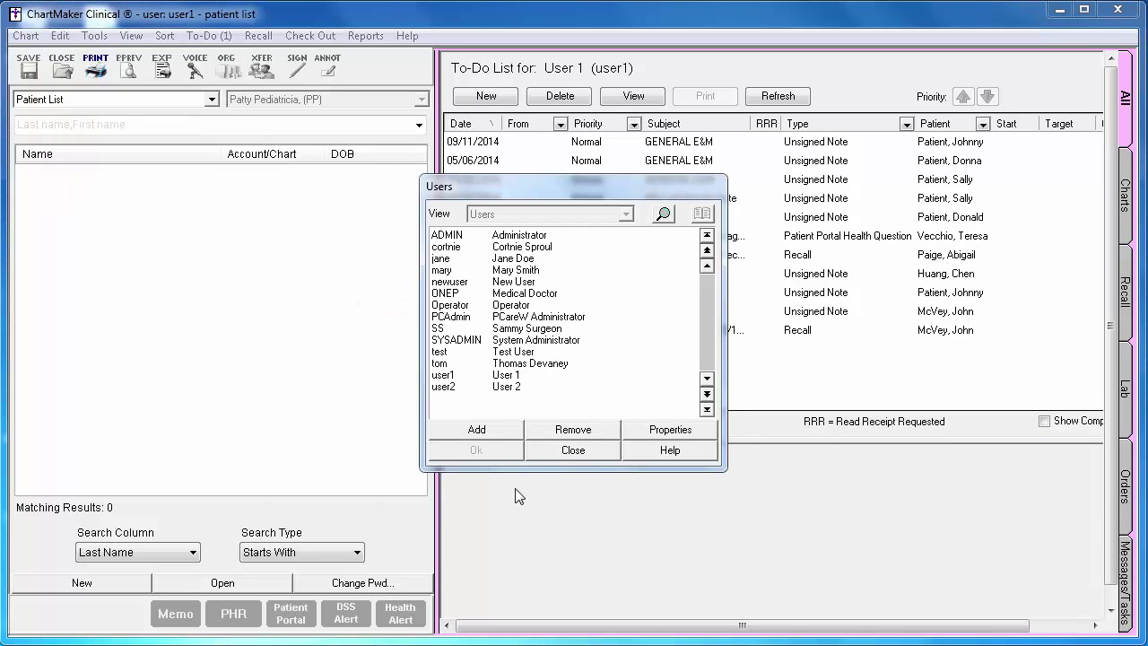
pyautogui.click(526, 270)
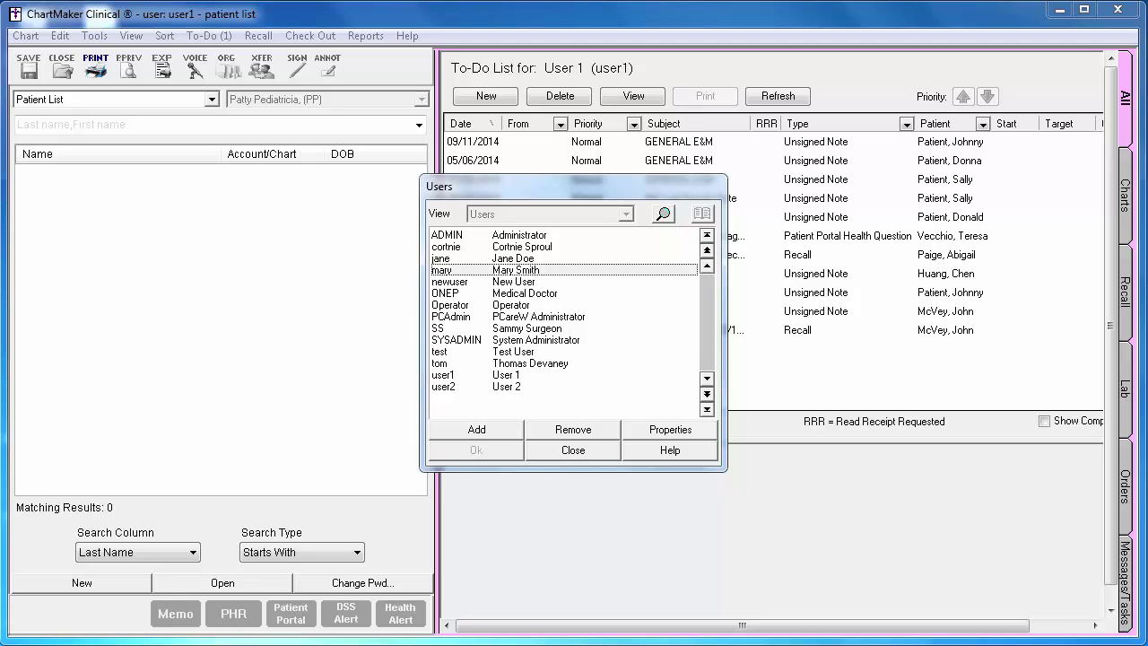
pyautogui.click(688, 432)
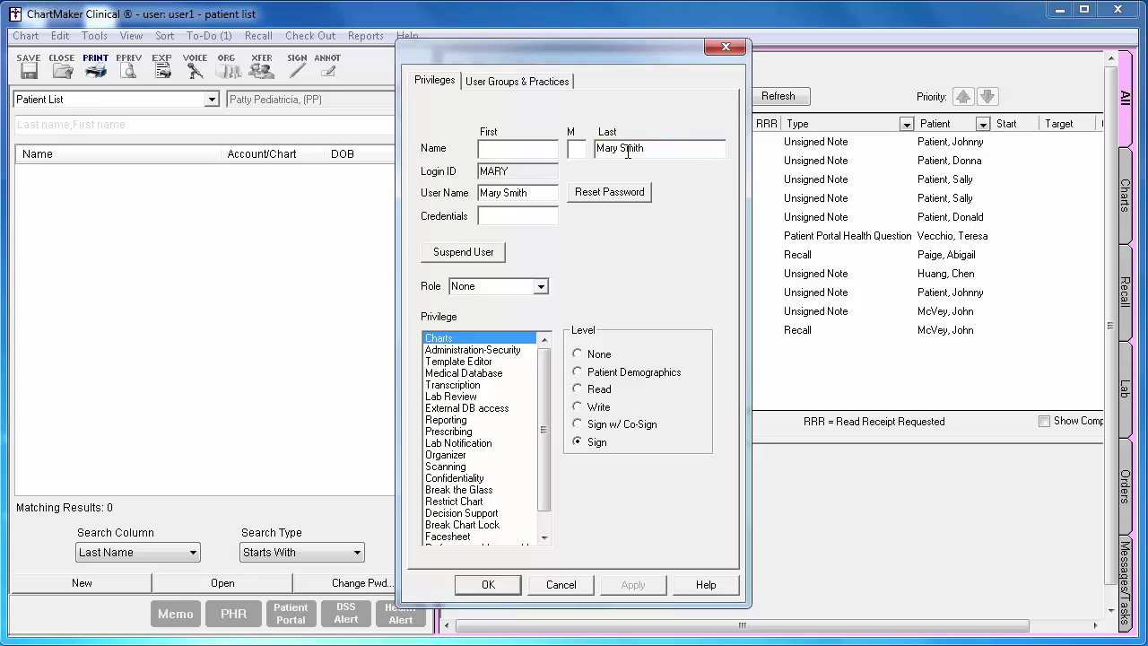
# Step: Move the user's first name out of the Last name field into the First name field, save, and close the Users list
pyautogui.moveTo(620, 148); pyautogui.dragTo(590, 152)
pyautogui.hotkey('ctrl', 'x')
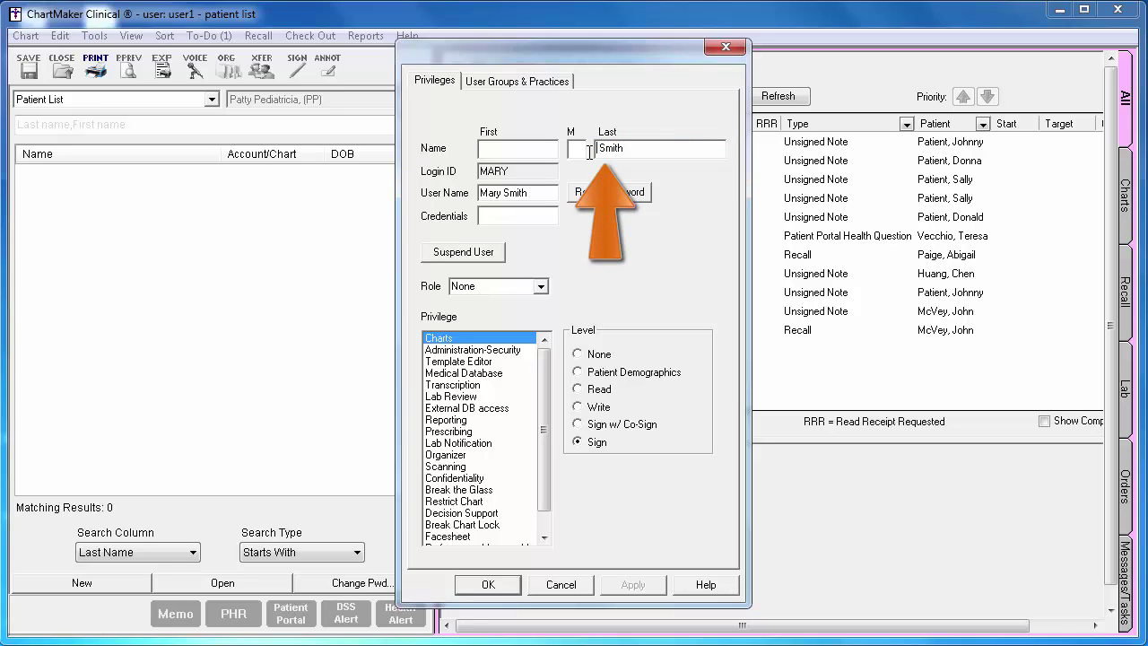
pyautogui.click(532, 155)
pyautogui.hotkey('ctrl', 'v')
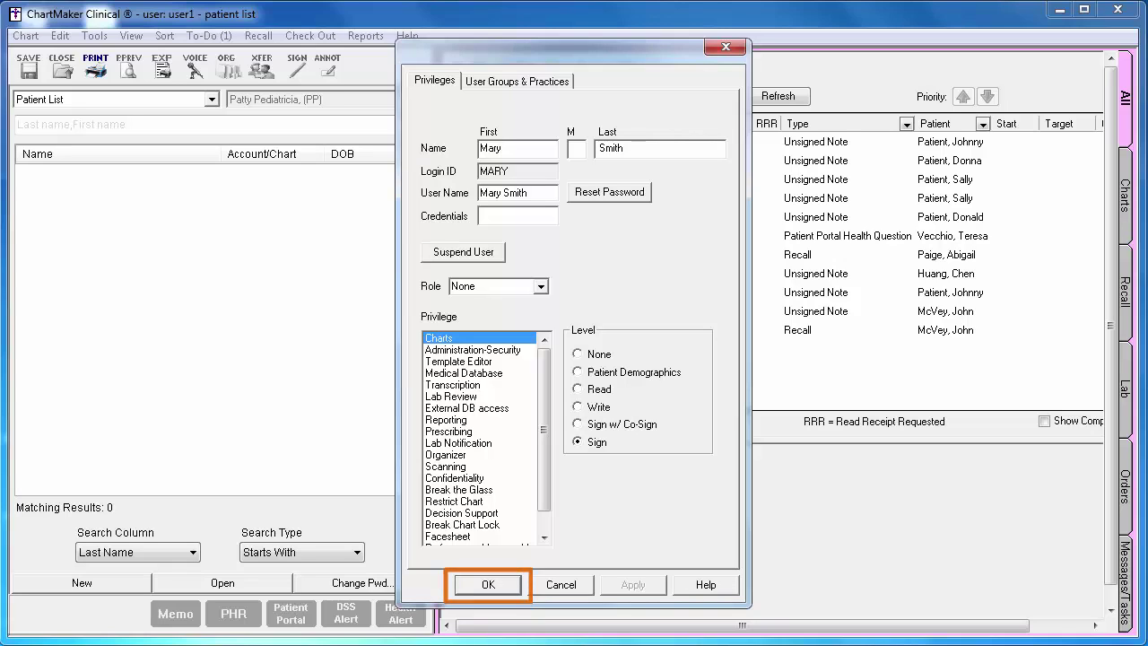
pyautogui.click(489, 585)
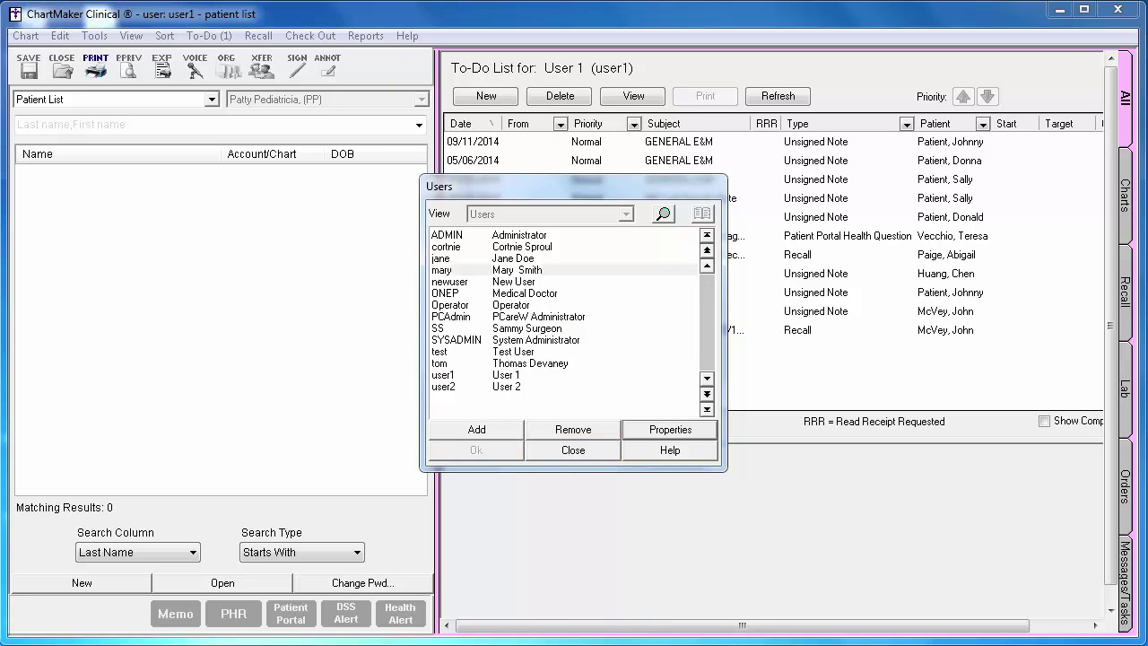
pyautogui.click(592, 455)
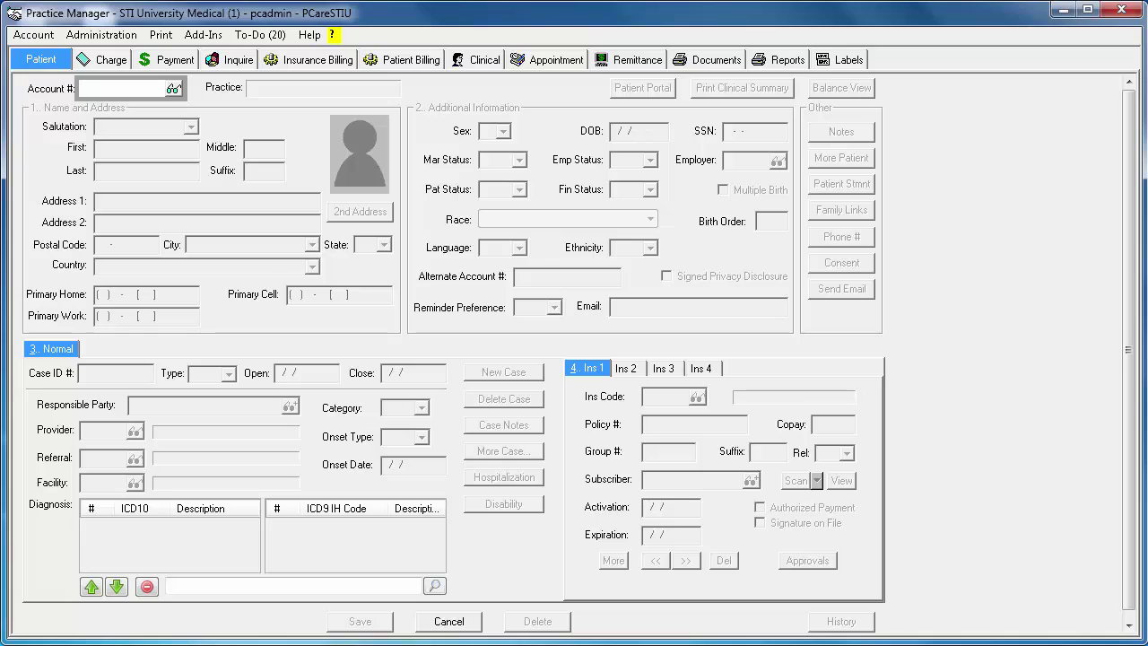
# Step: Switch to Practice Manager and open the site ID configuration of the Generate Immunization Batch Files add-in
pyautogui.click(202, 34)
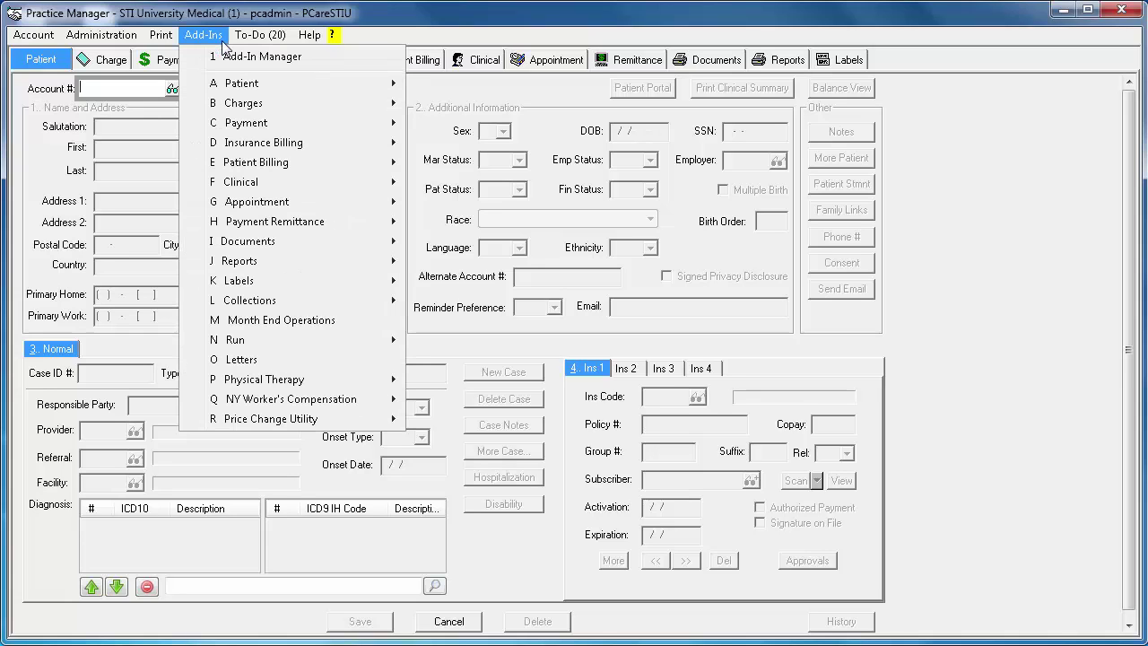
pyautogui.moveTo(350, 344)
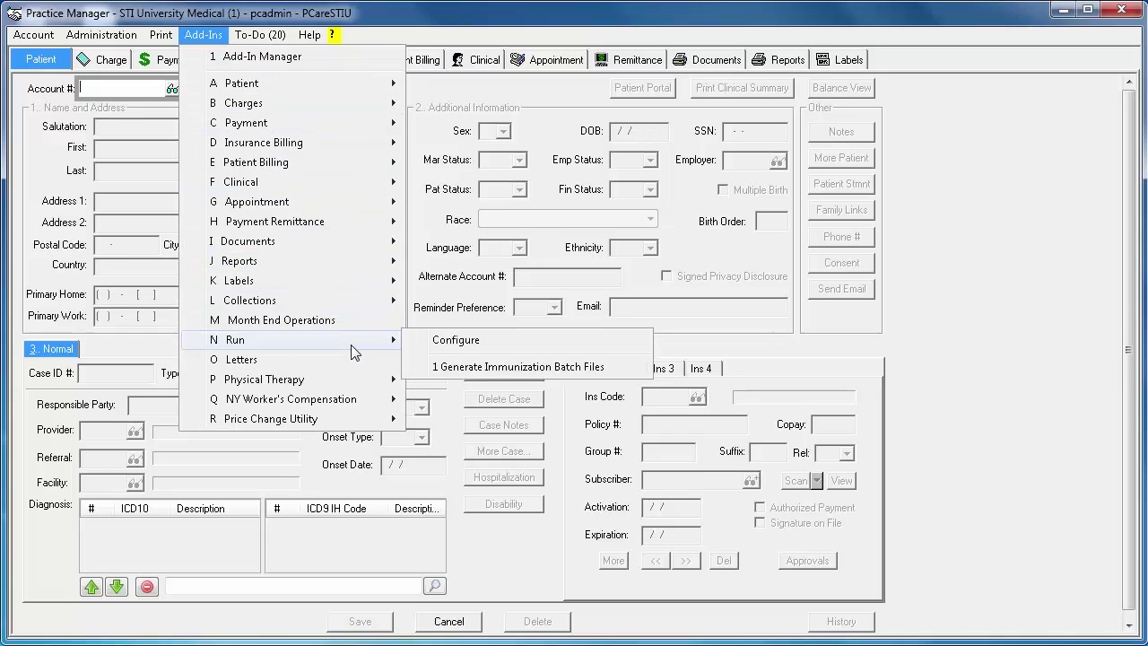
pyautogui.click(640, 368)
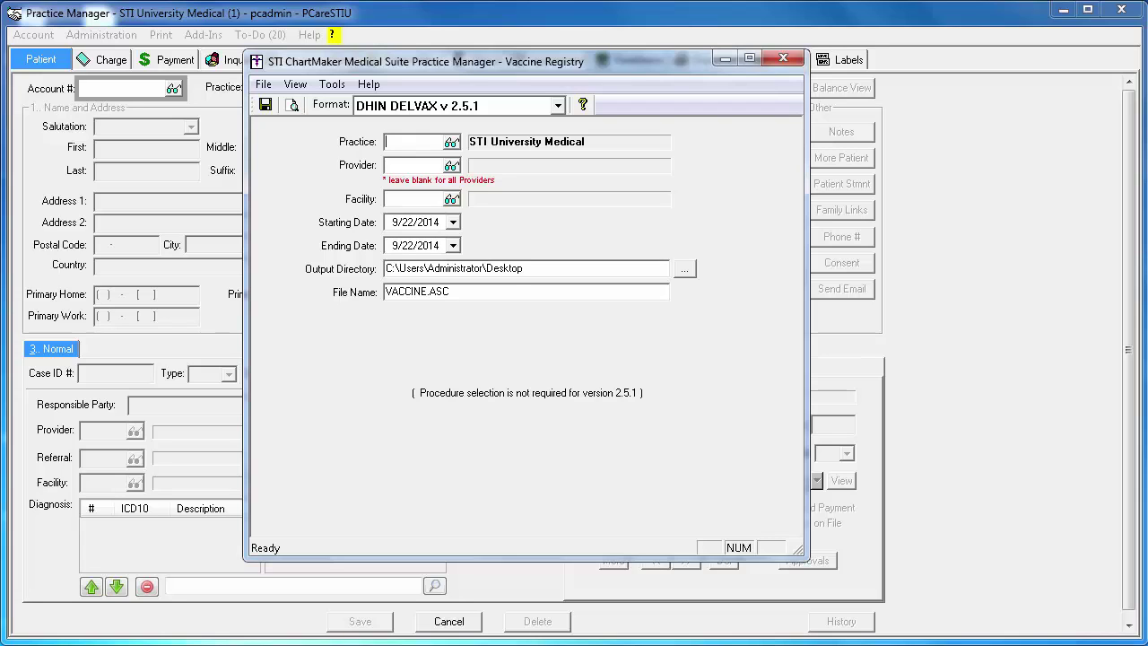
pyautogui.click(332, 84)
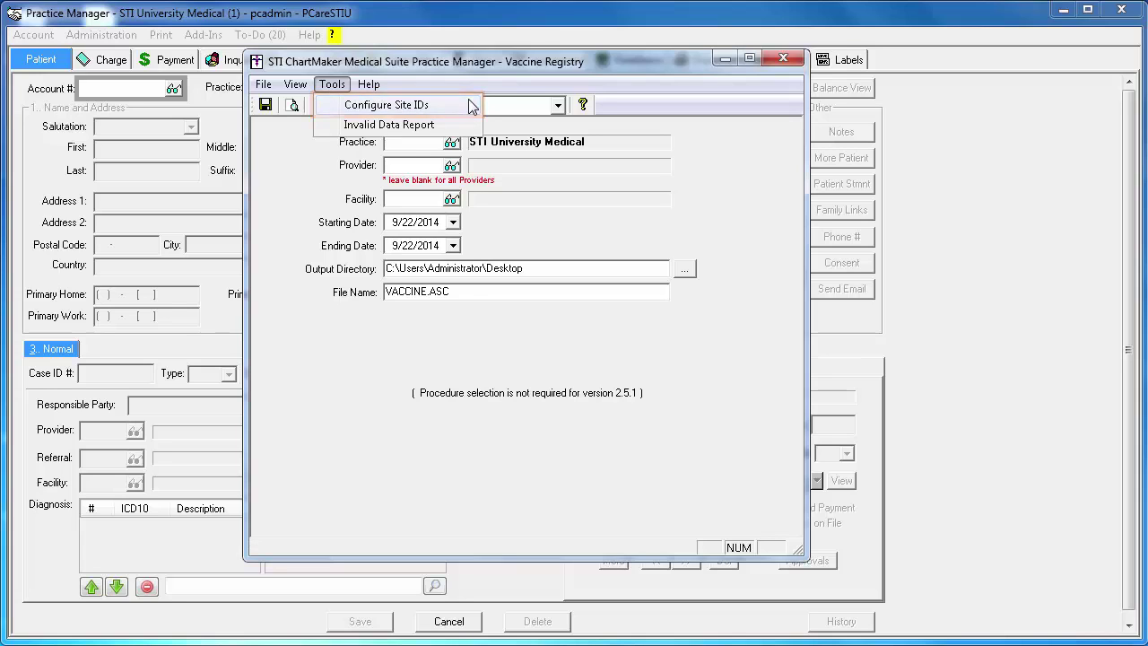
pyautogui.click(459, 108)
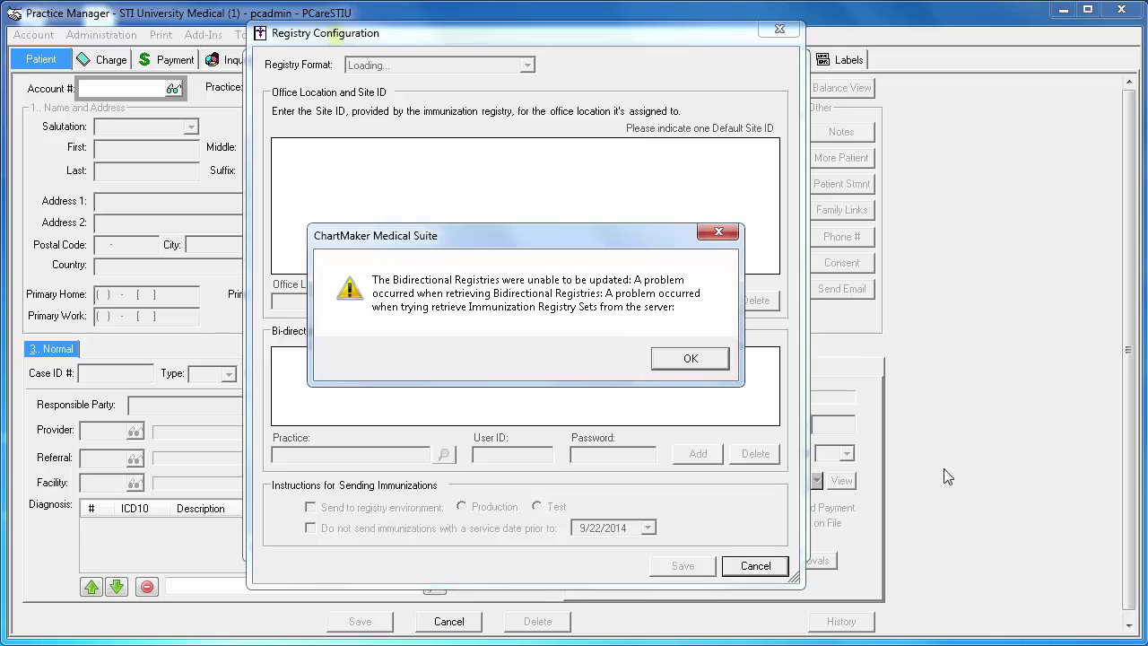
pyautogui.click(710, 363)
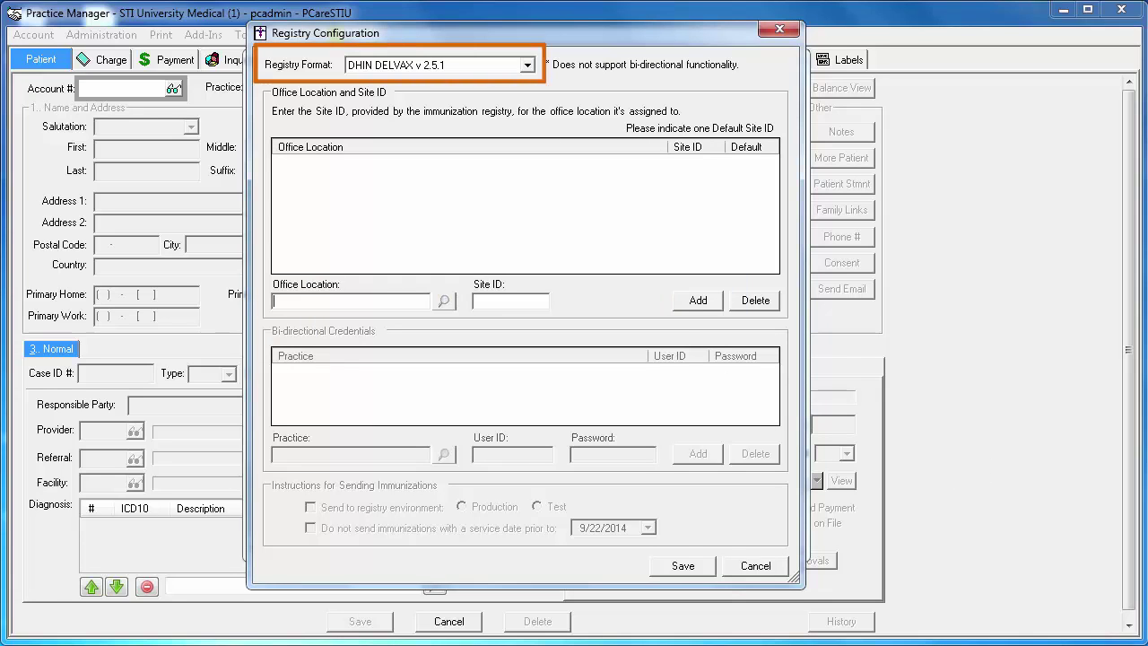
# Step: Set the registry format to NJIIS v 2.5.1 and add the office location STI University Medical with site ID 1234
pyautogui.click(528, 64)
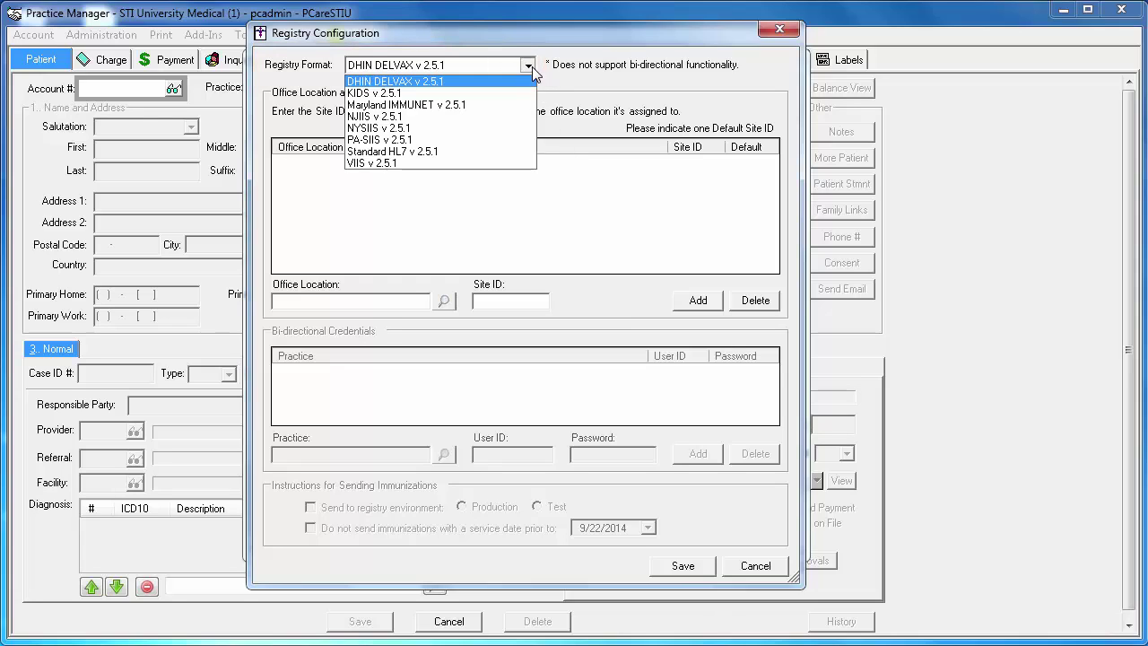
pyautogui.click(527, 116)
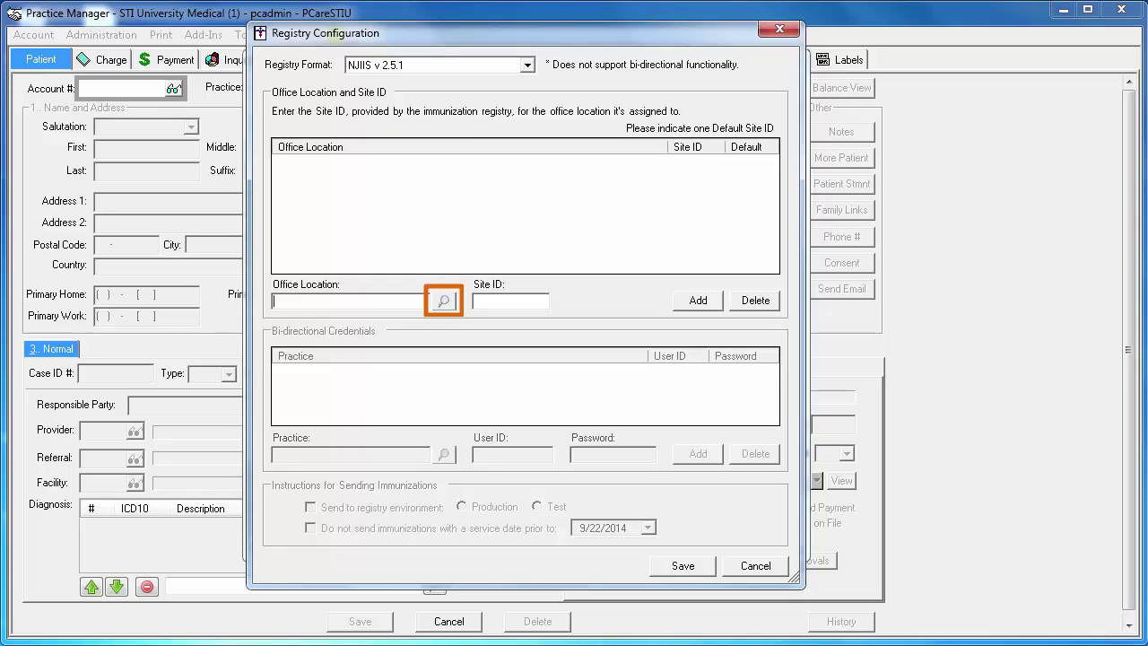
pyautogui.click(443, 301)
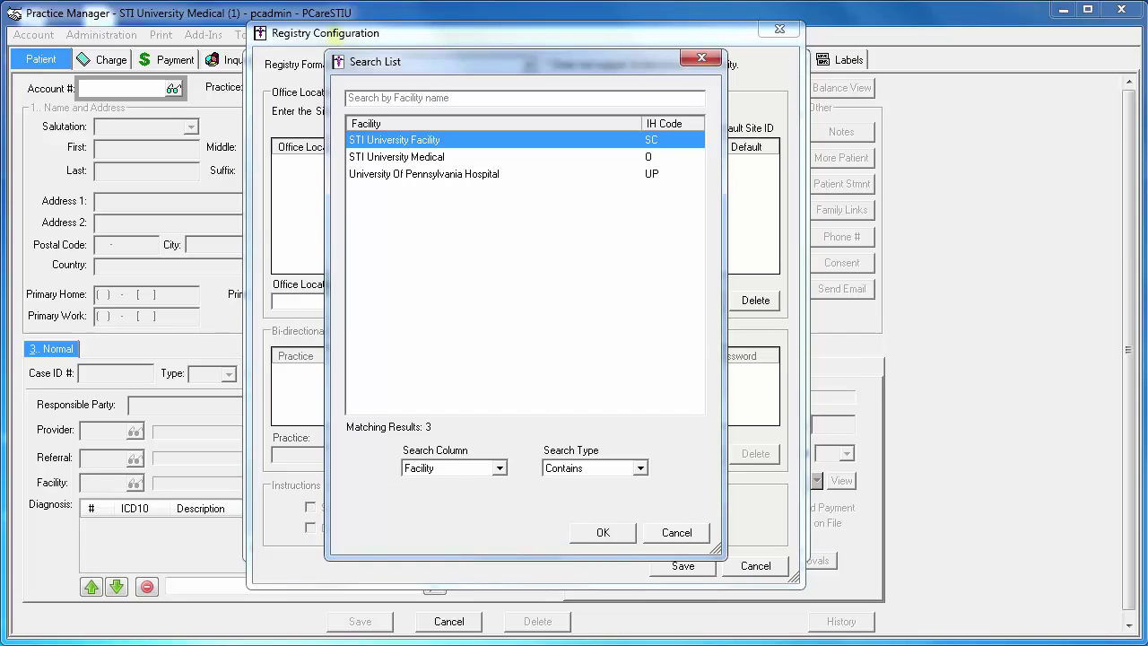
pyautogui.click(455, 158)
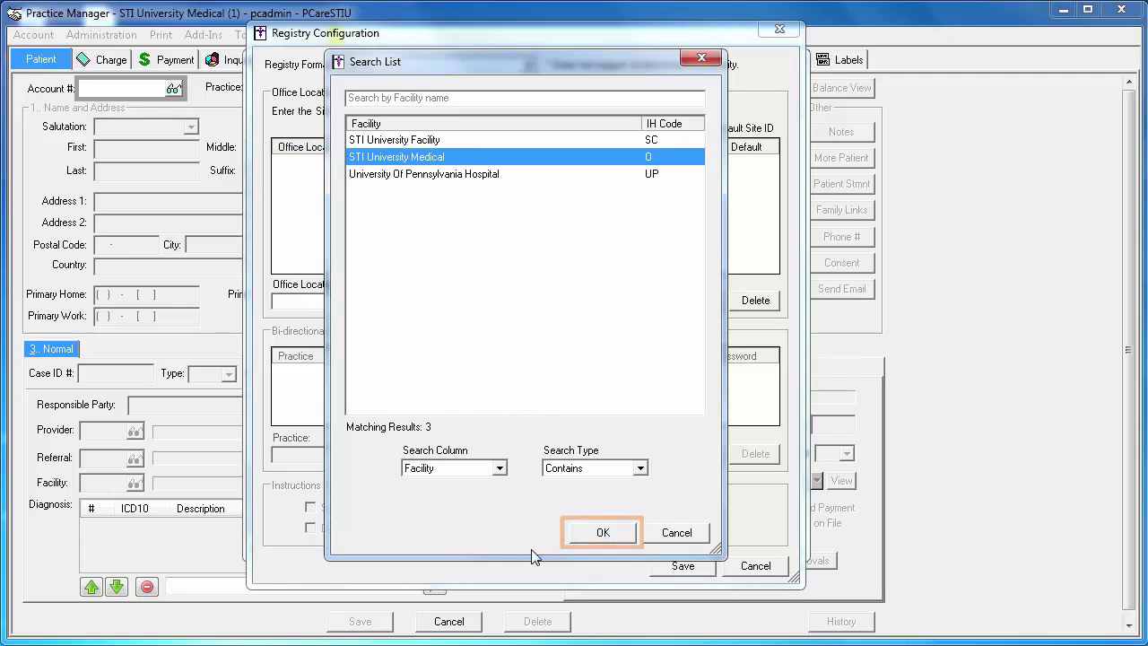
pyautogui.click(603, 531)
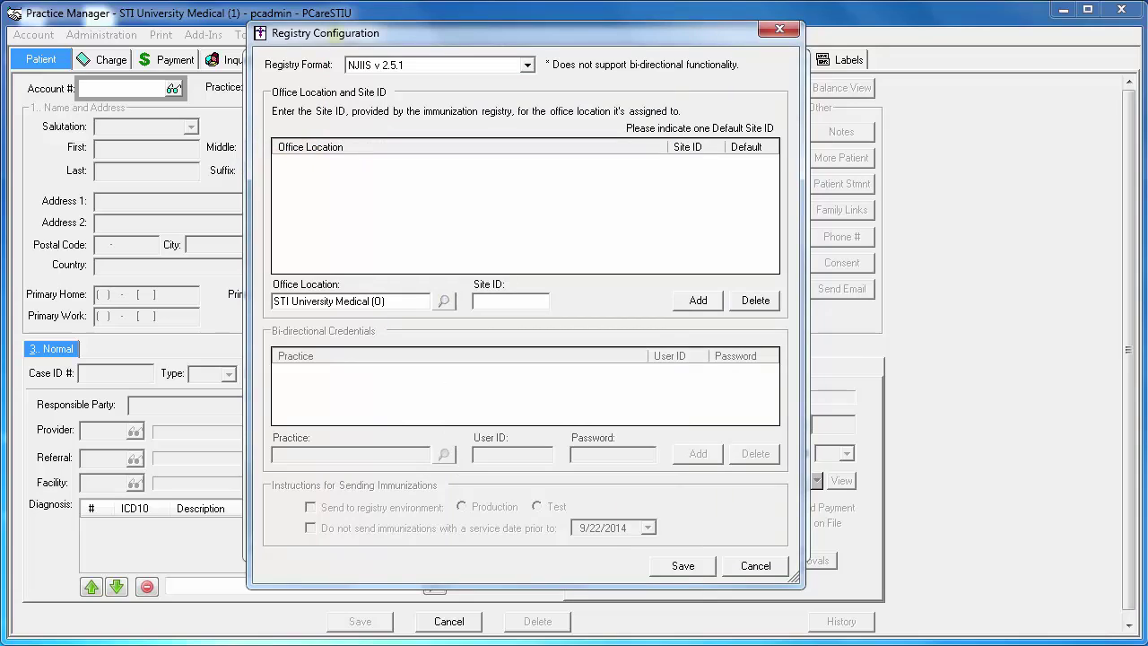
pyautogui.click(511, 301)
pyautogui.write('1234')
pyautogui.click(698, 299)
pyautogui.press('Tab')
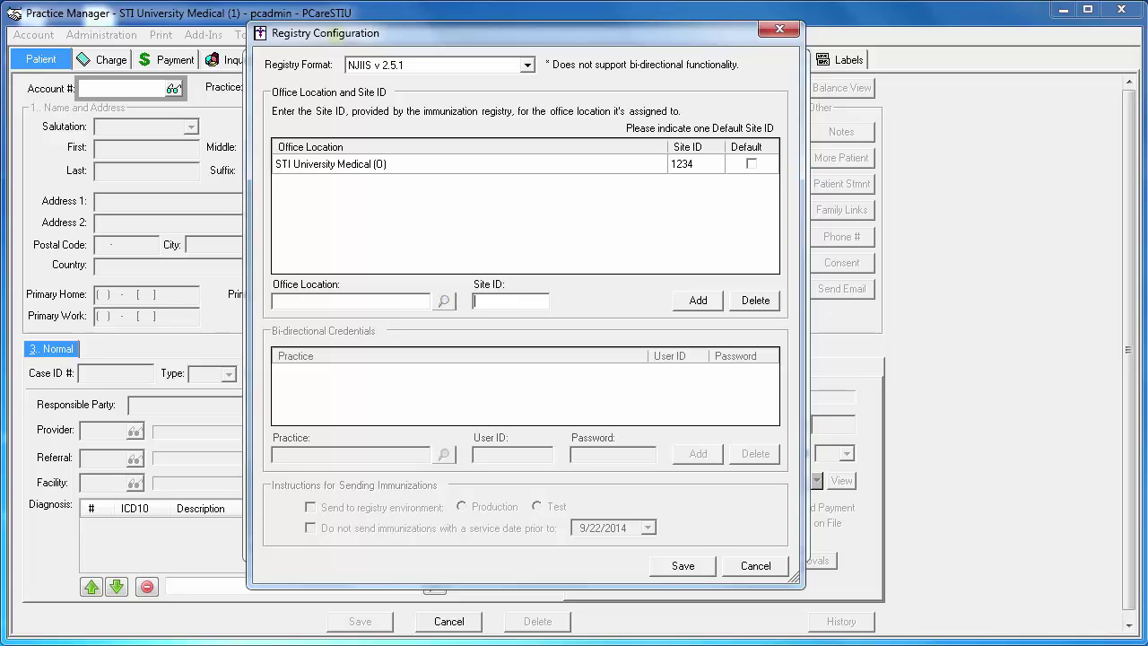
# Step: Add the office location STI University Facility with site ID 5678 and mark STI University Medical as the default site
pyautogui.click(443, 302)
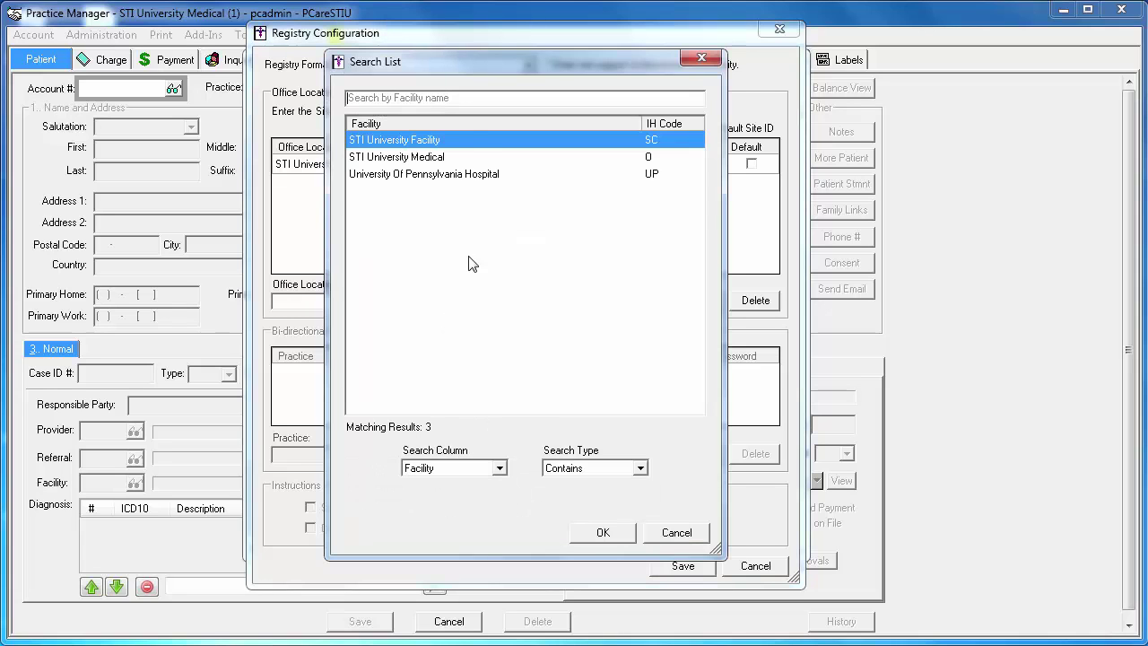
pyautogui.doubleClick(477, 144)
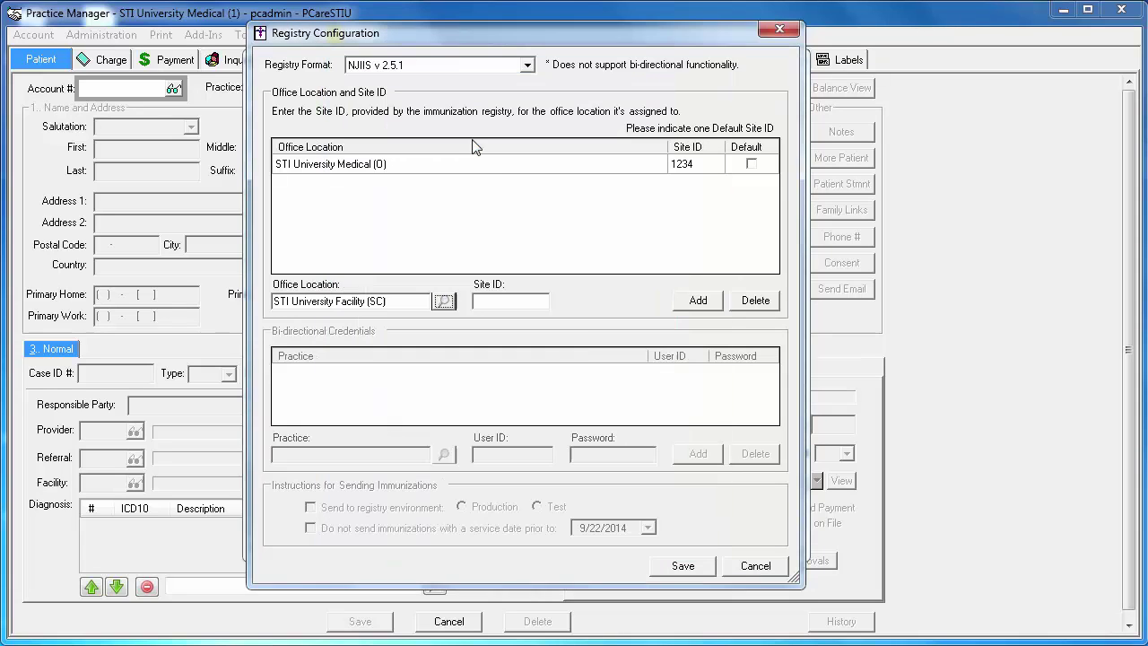
pyautogui.click(500, 304)
pyautogui.write('5678')
pyautogui.click(698, 301)
pyautogui.click(683, 566)
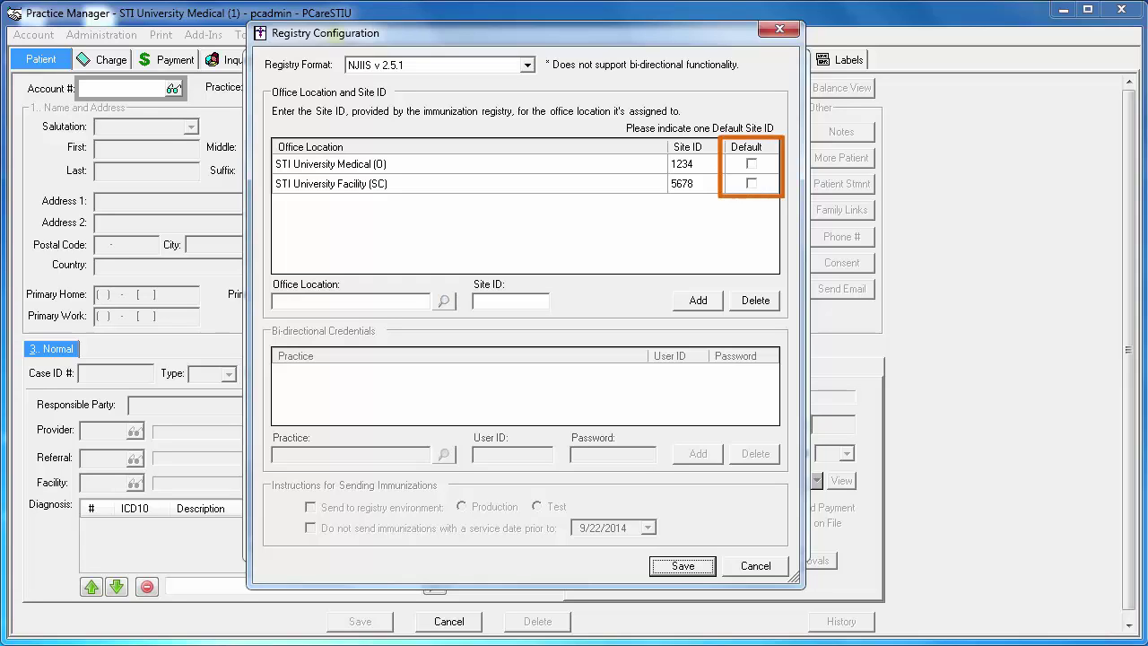
pyautogui.click(751, 165)
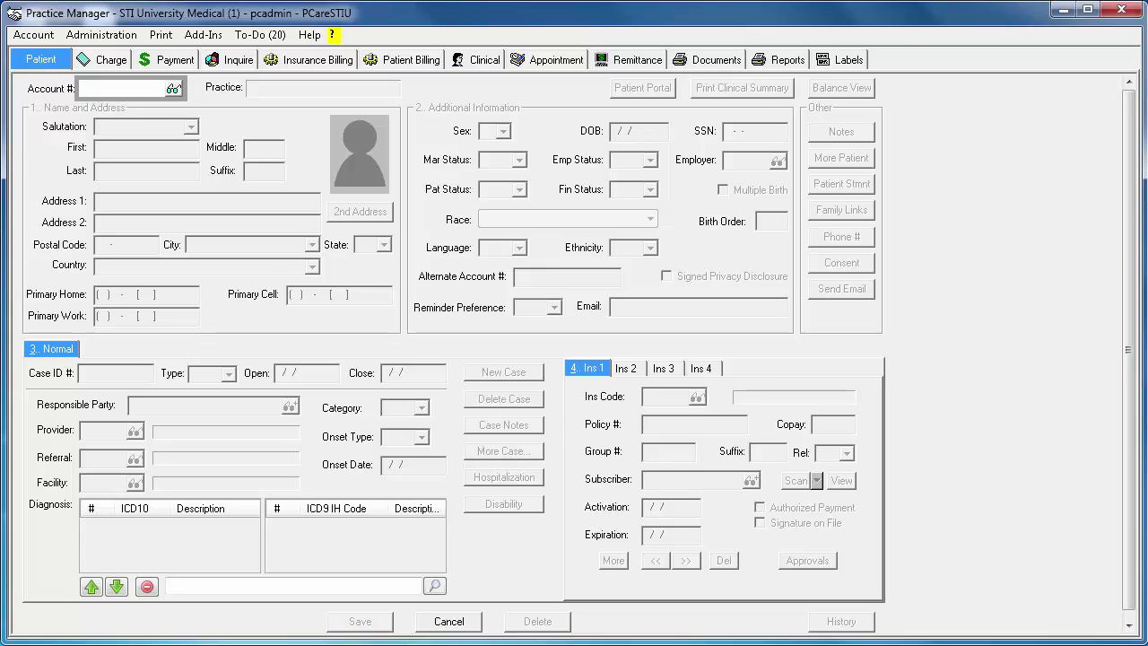
# Step: Remove all selected procedures from the practice's clinical Immunization Procedures group and save the group
pyautogui.click(208, 38)
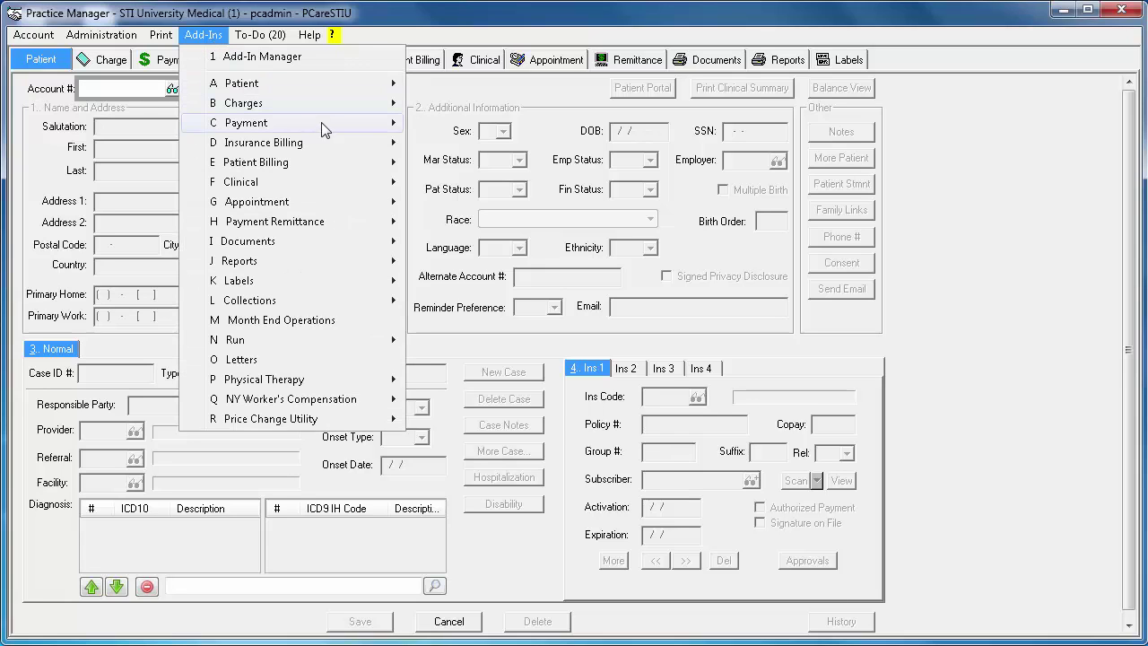
pyautogui.moveTo(333, 185)
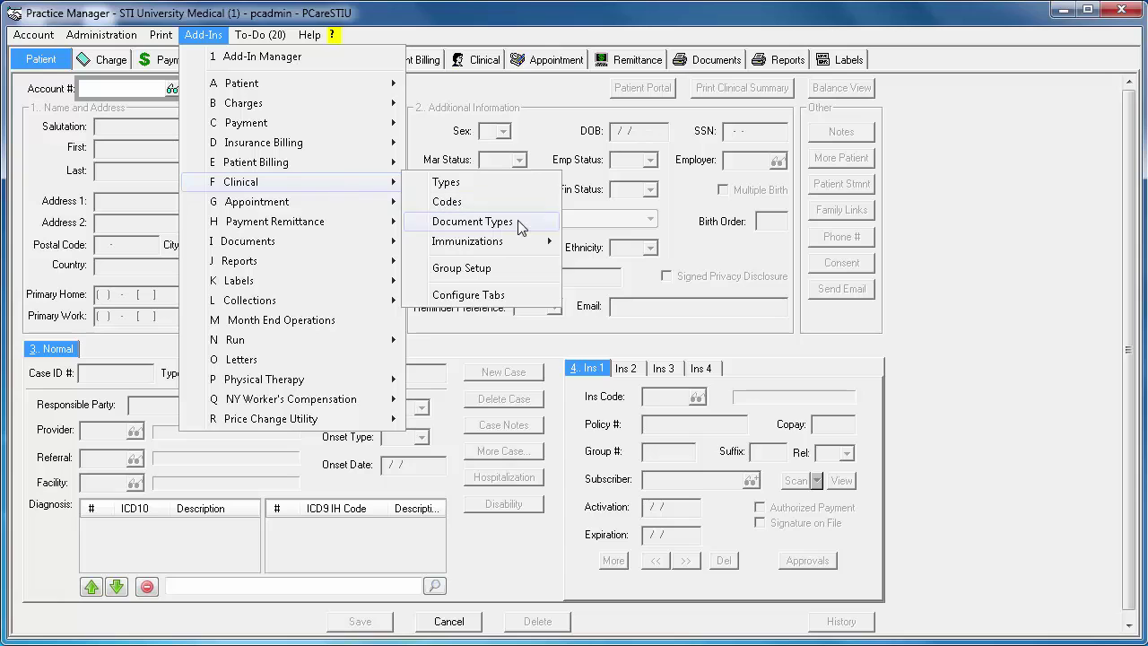
pyautogui.moveTo(531, 243)
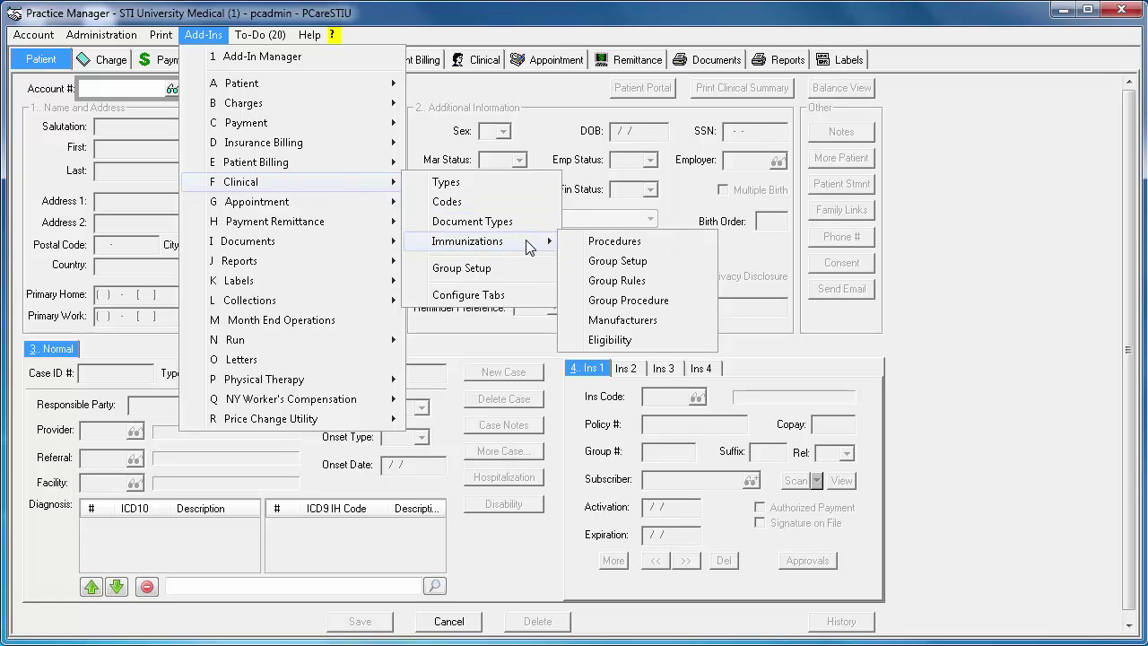
pyautogui.click(702, 244)
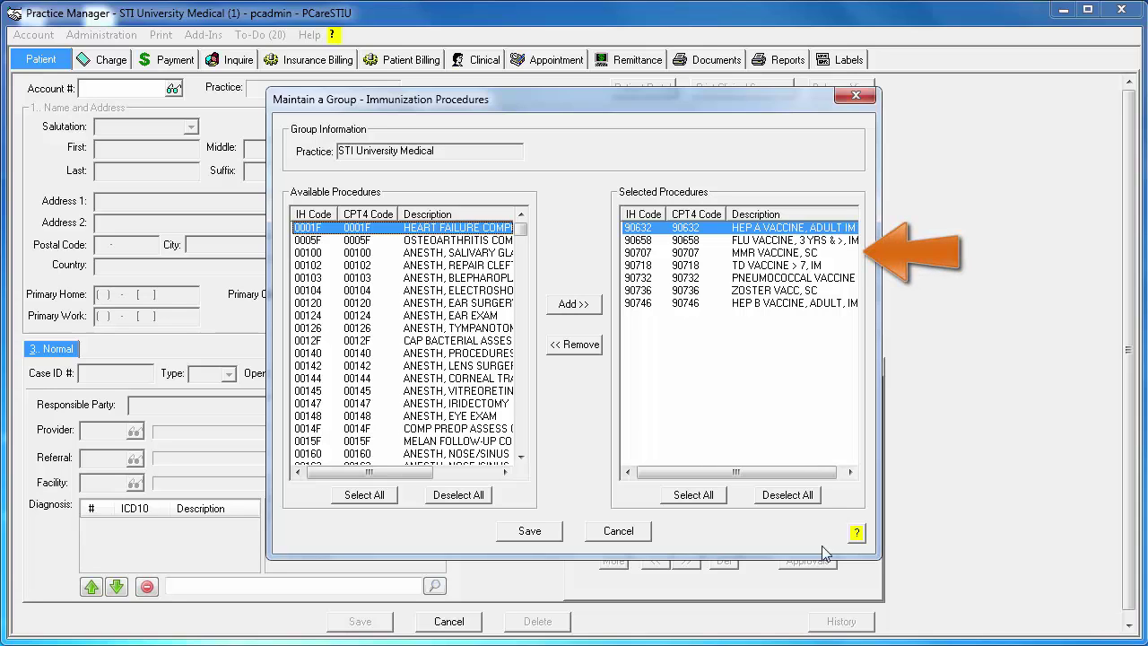
pyautogui.click(762, 253)
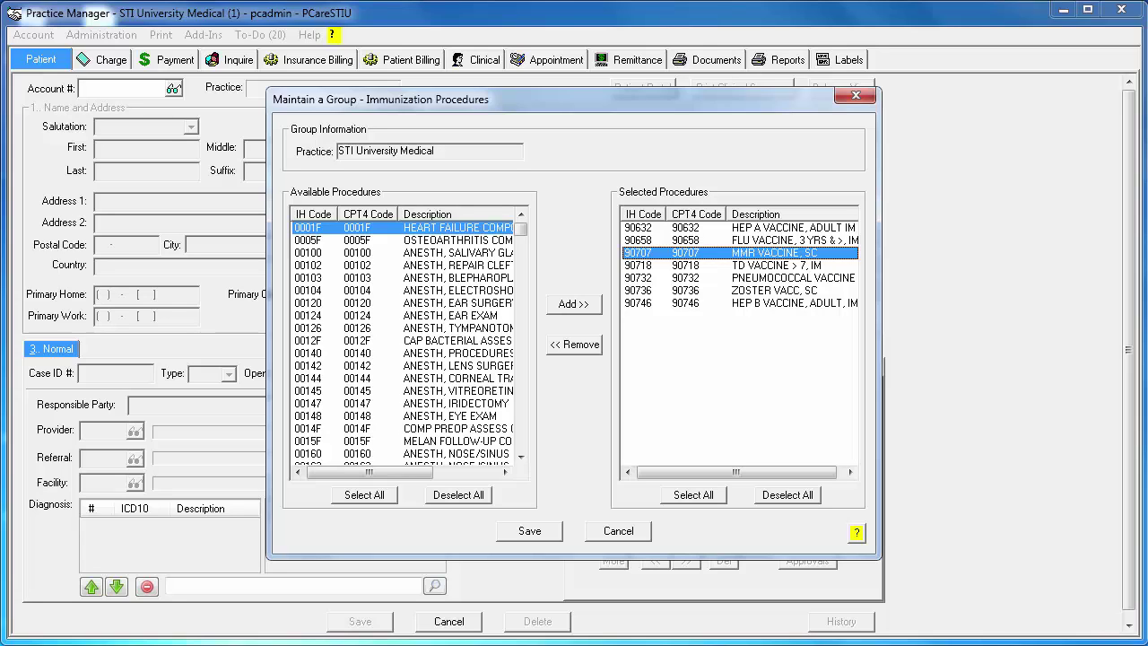
pyautogui.click(693, 495)
pyautogui.click(568, 346)
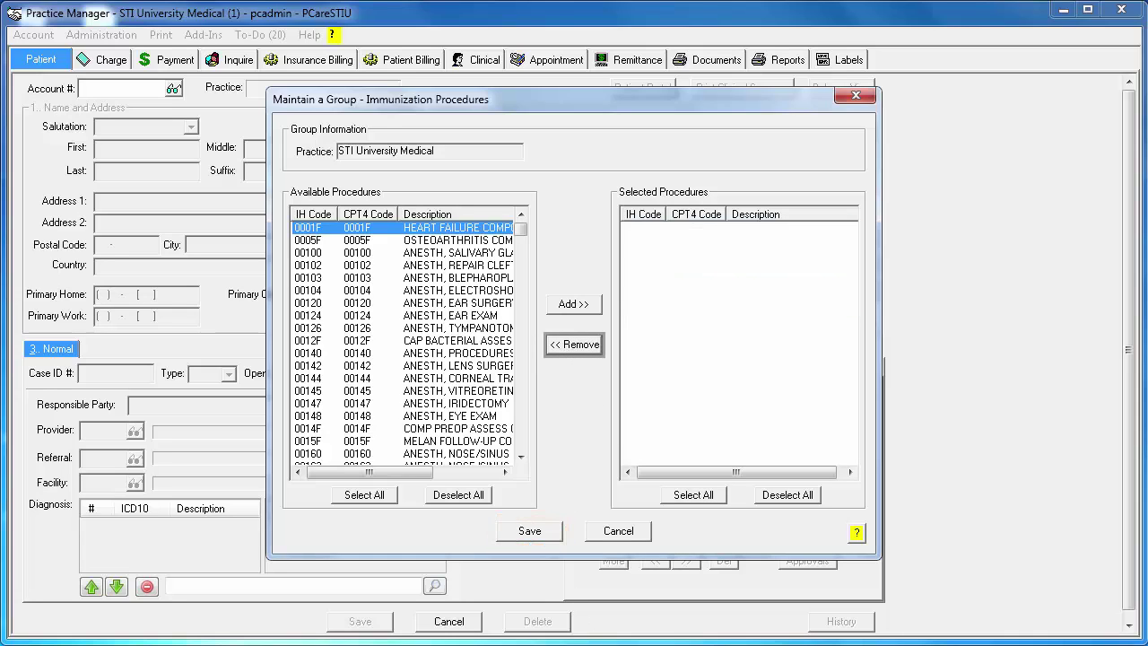
pyautogui.click(554, 531)
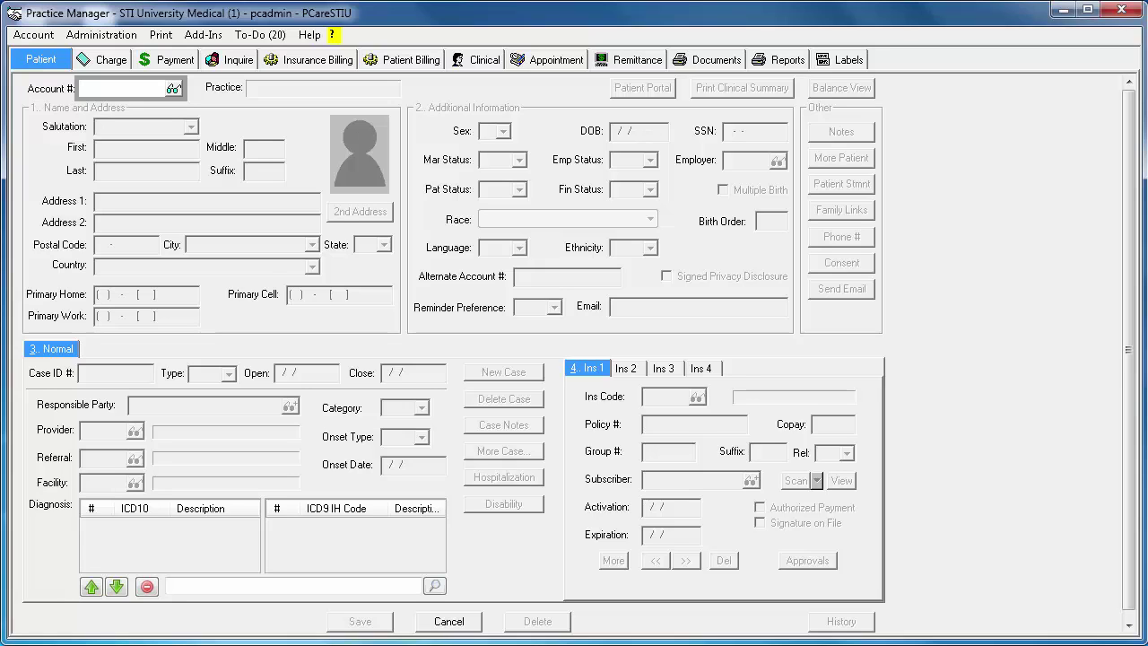
# Step: Open the procedure with IH code 90658 in the Procedure transaction table
pyautogui.click(125, 36)
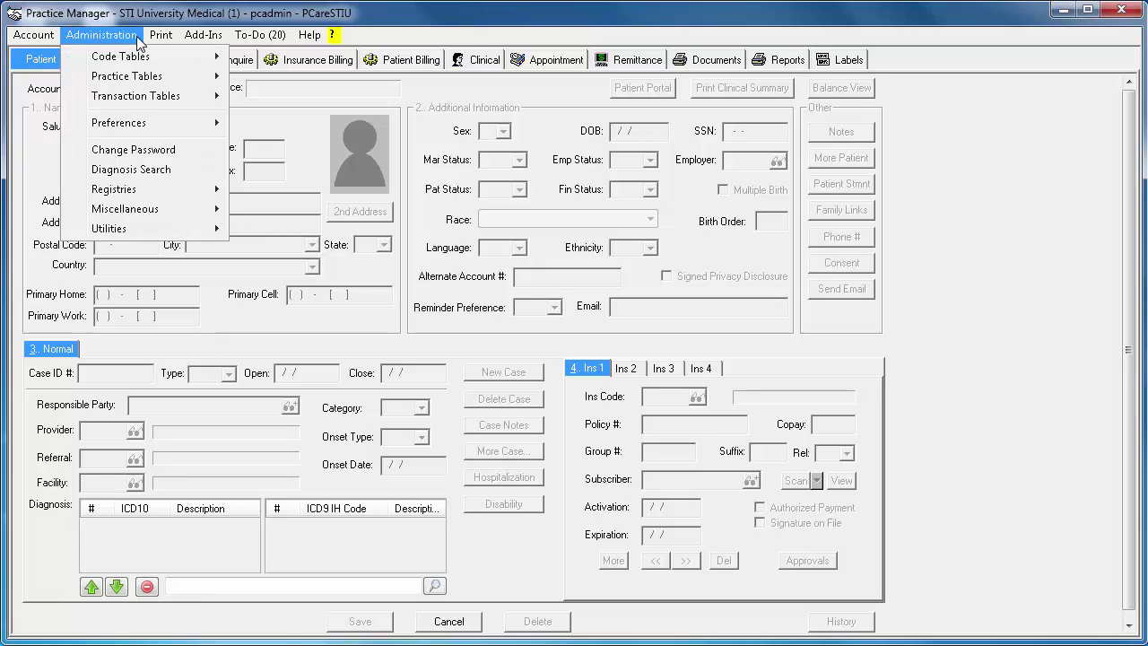
pyautogui.moveTo(206, 102)
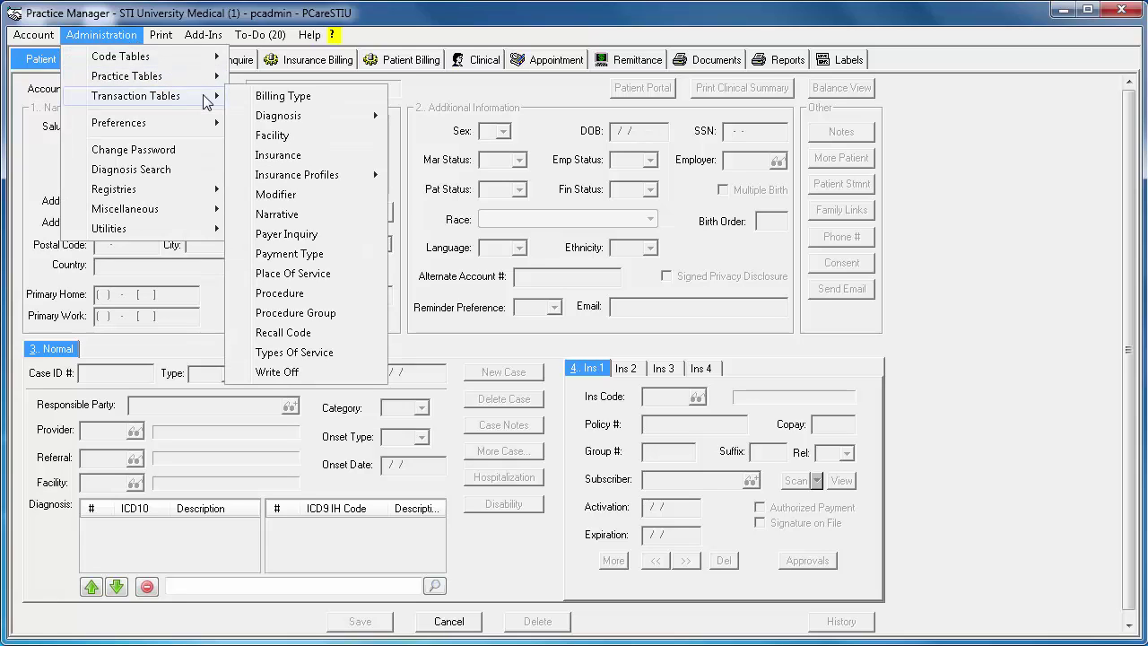
pyautogui.click(355, 295)
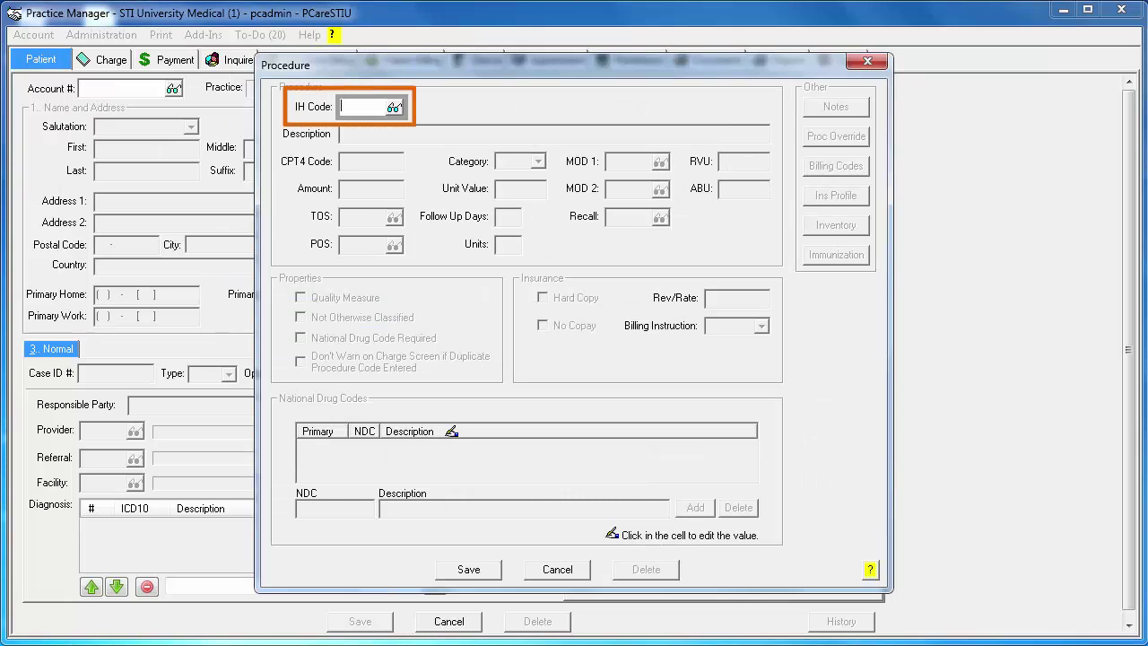
pyautogui.write('90658')
pyautogui.press('Tab')
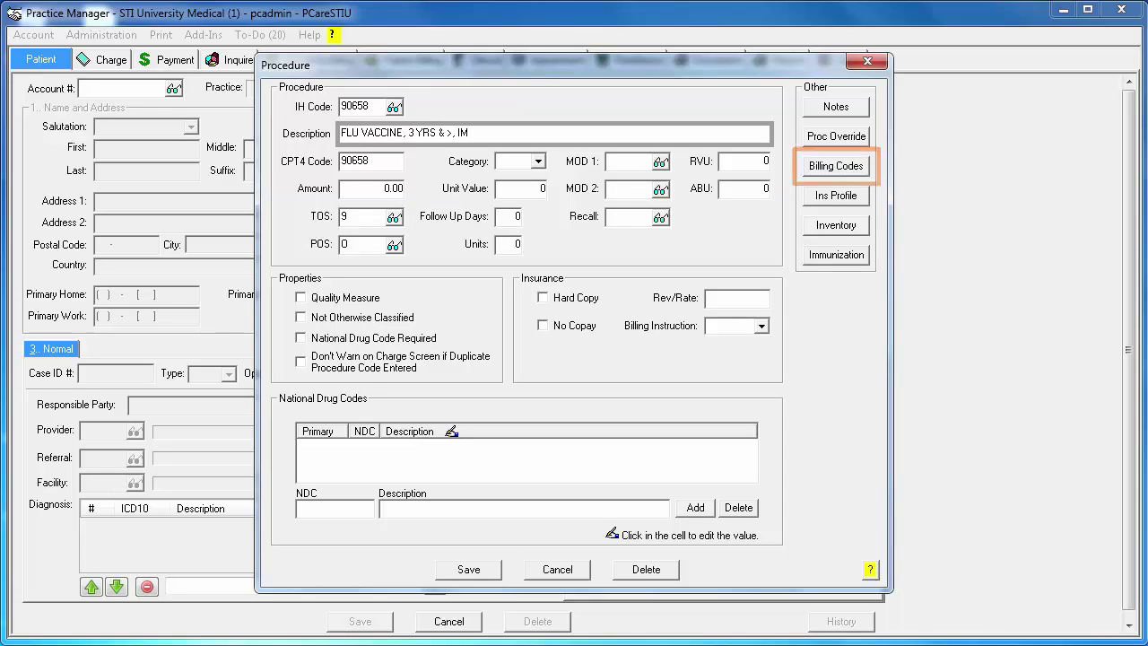
# Step: Add a billing code override of Q2038 for billing form DEMCR_P5 to the procedure and save the procedure
pyautogui.click(859, 174)
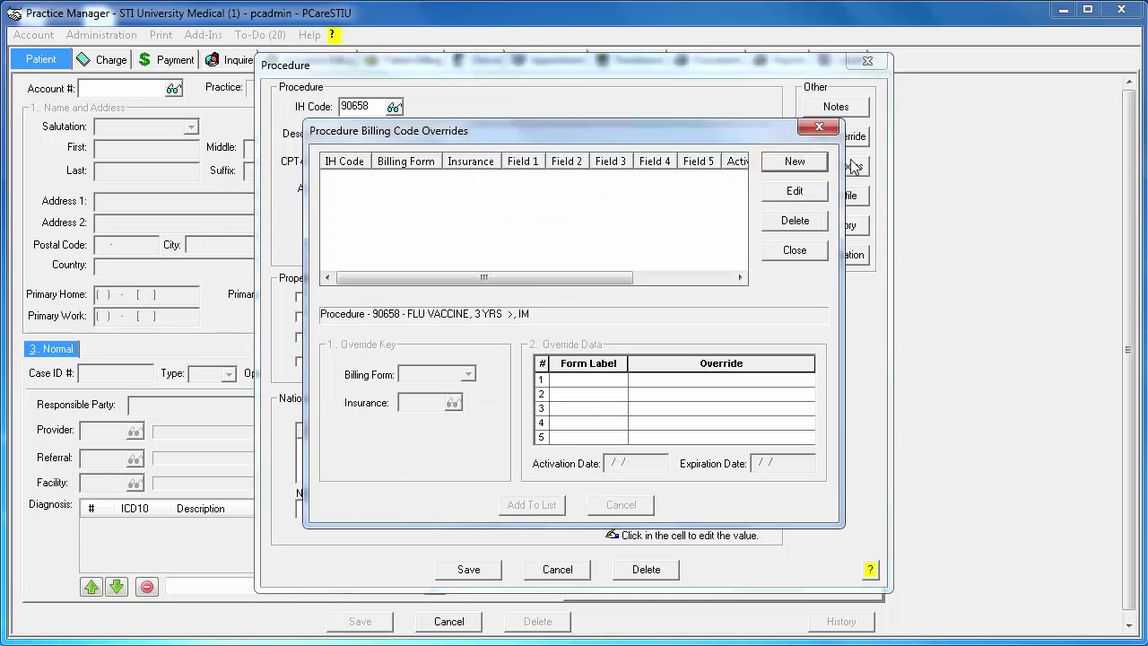
pyautogui.click(820, 161)
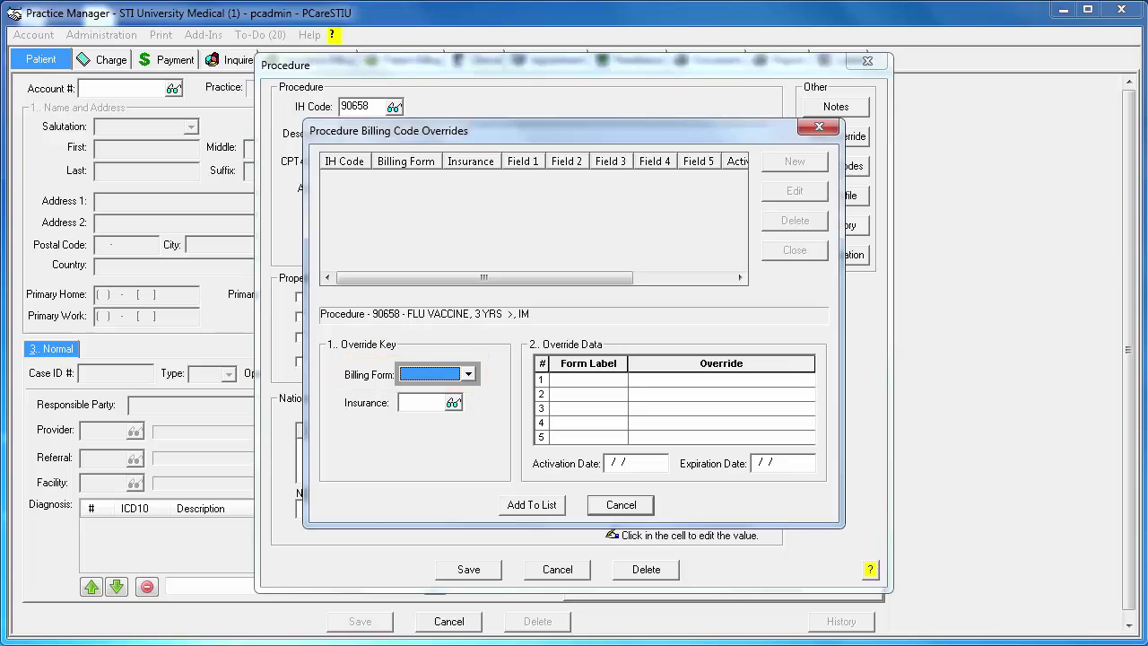
pyautogui.click(473, 376)
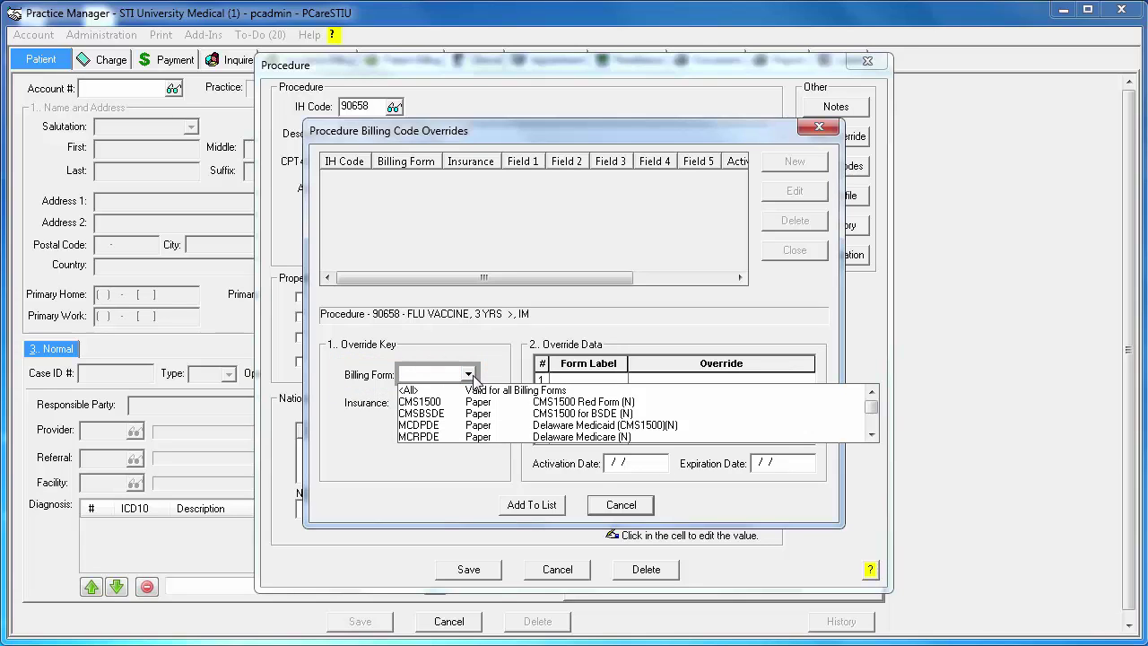
pyautogui.scroll(-4, 871, 435)
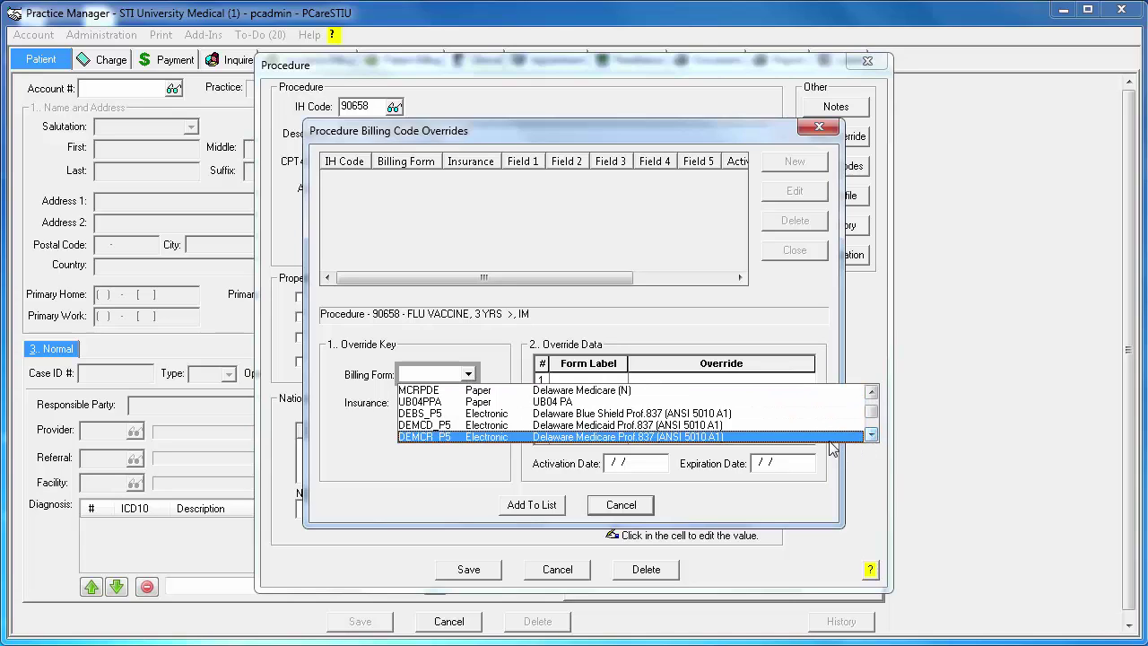
pyautogui.click(834, 437)
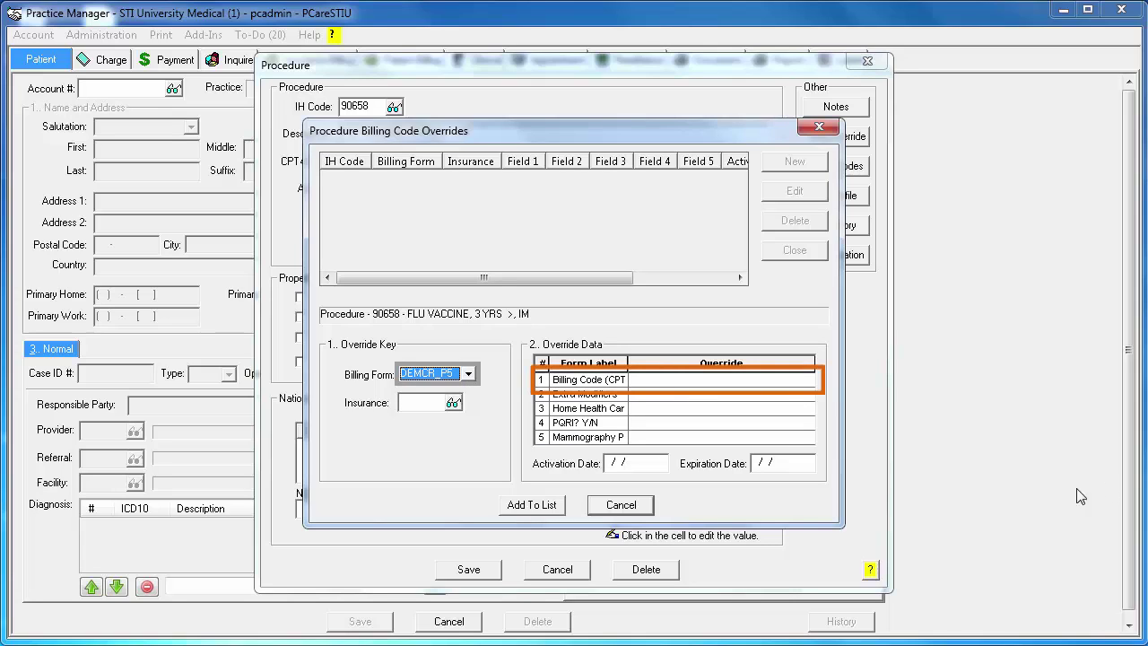
pyautogui.click(744, 380)
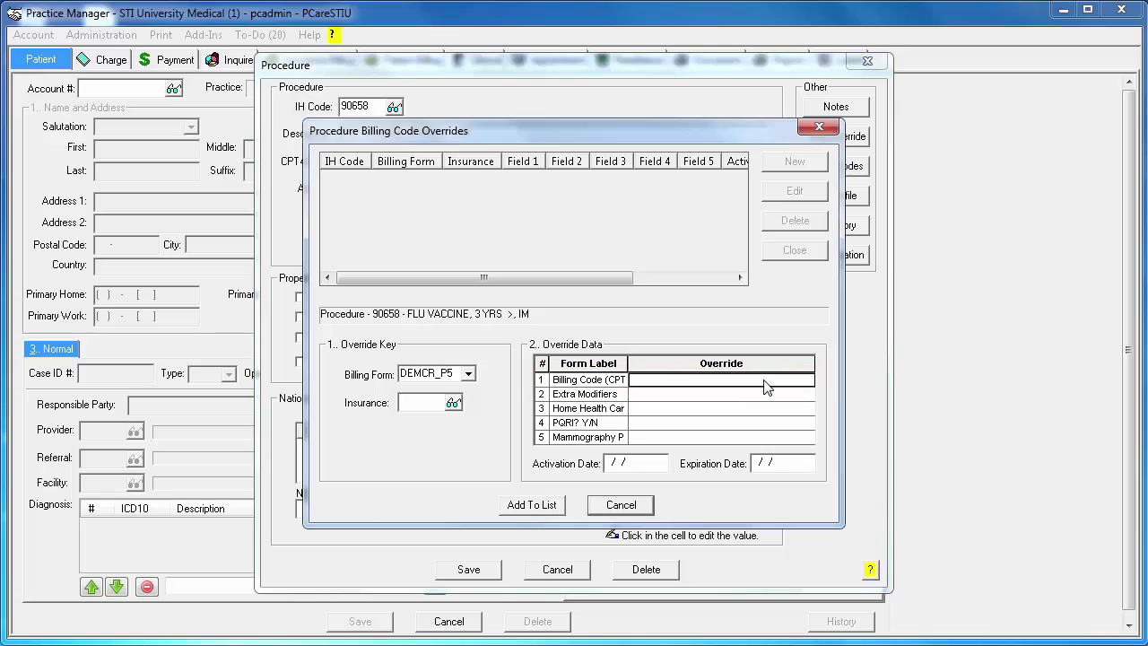
pyautogui.write('Q2038')
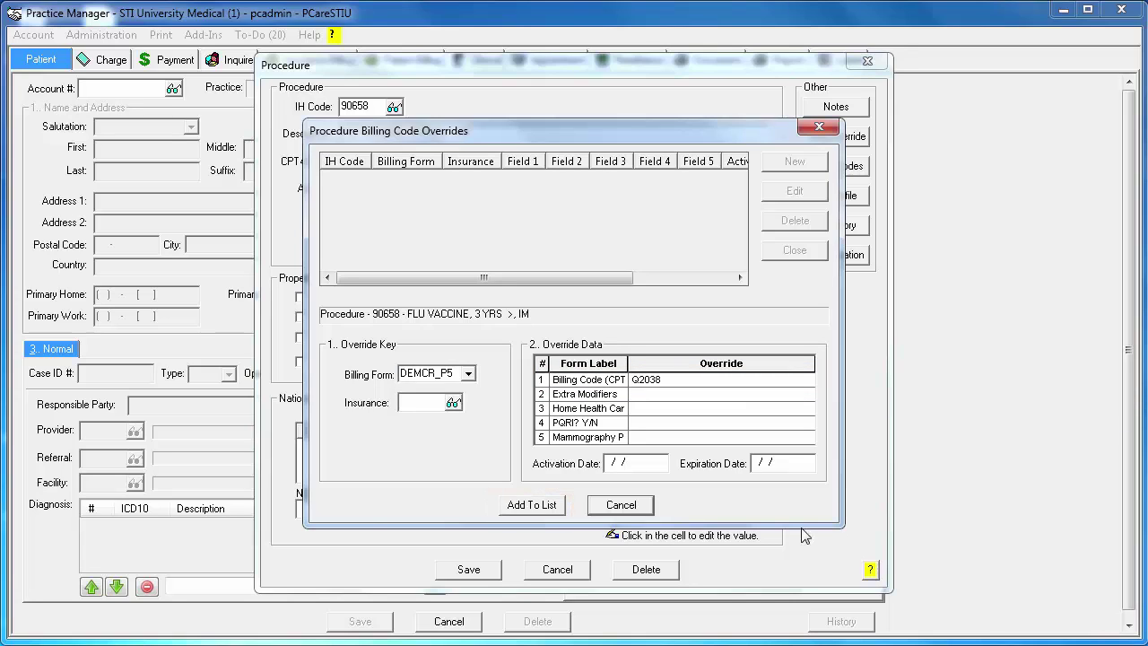
pyautogui.click(550, 508)
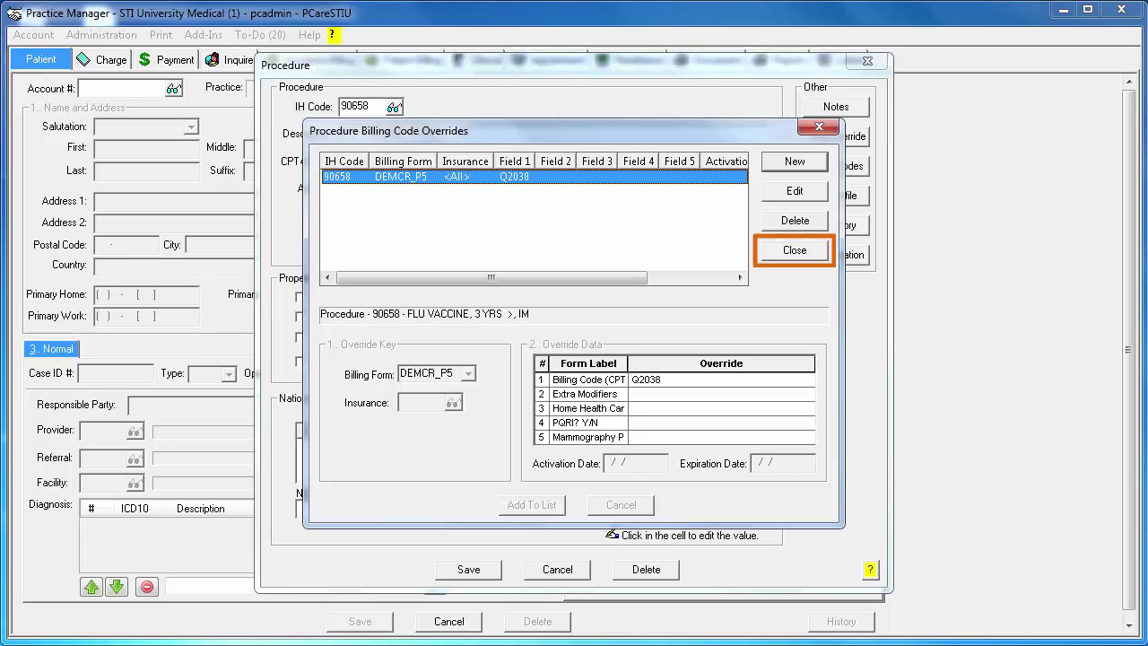
pyautogui.click(795, 251)
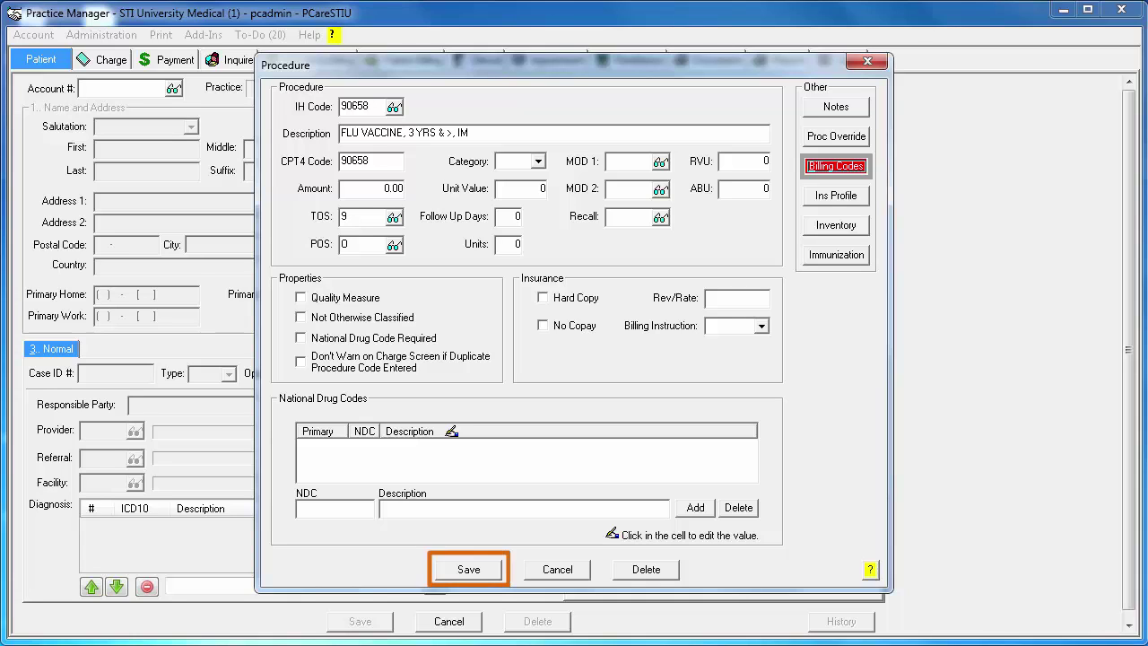
pyautogui.click(495, 574)
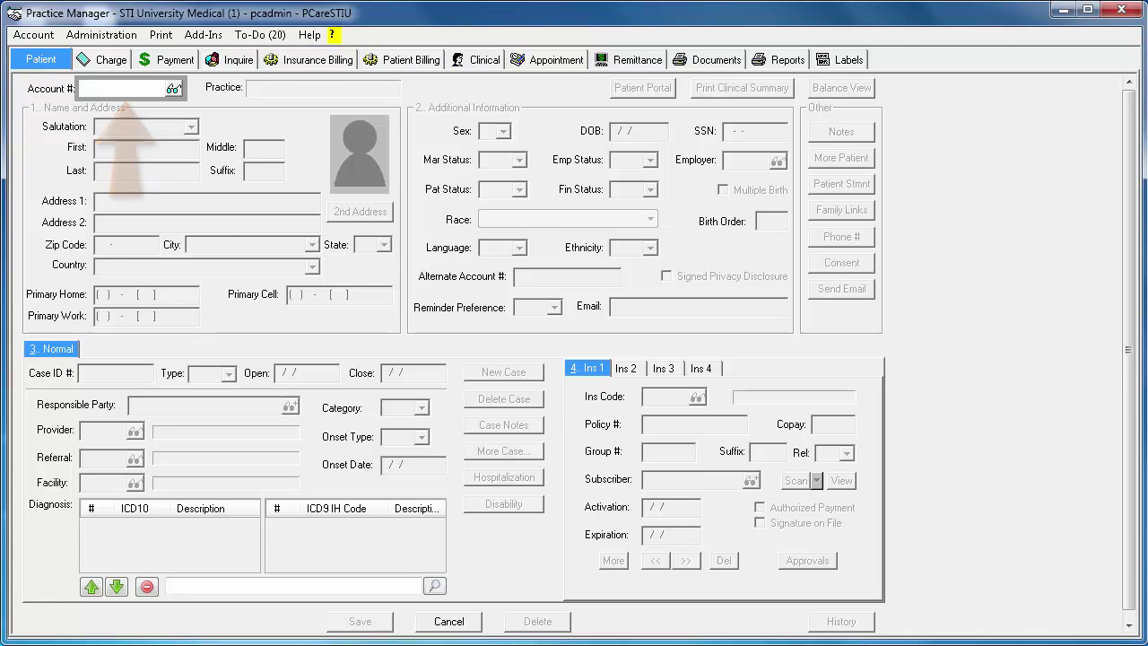
# Step: Load the patient's record by account number and open the patient's consent settings
pyautogui.write('10U')
pyautogui.press('Tab')
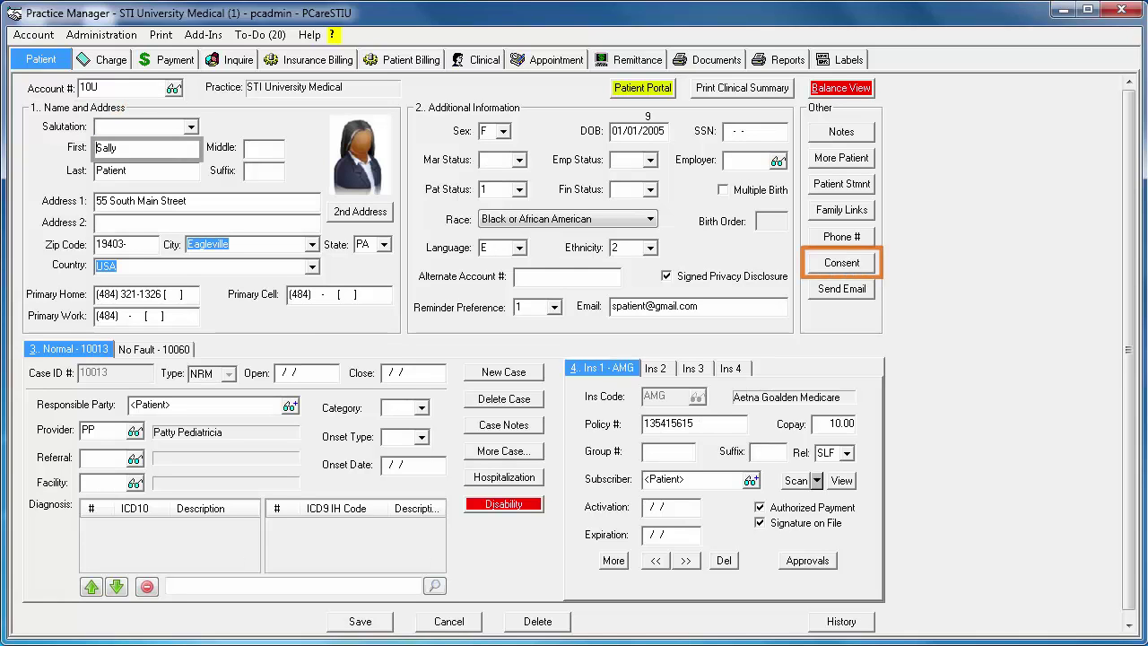
pyautogui.click(863, 267)
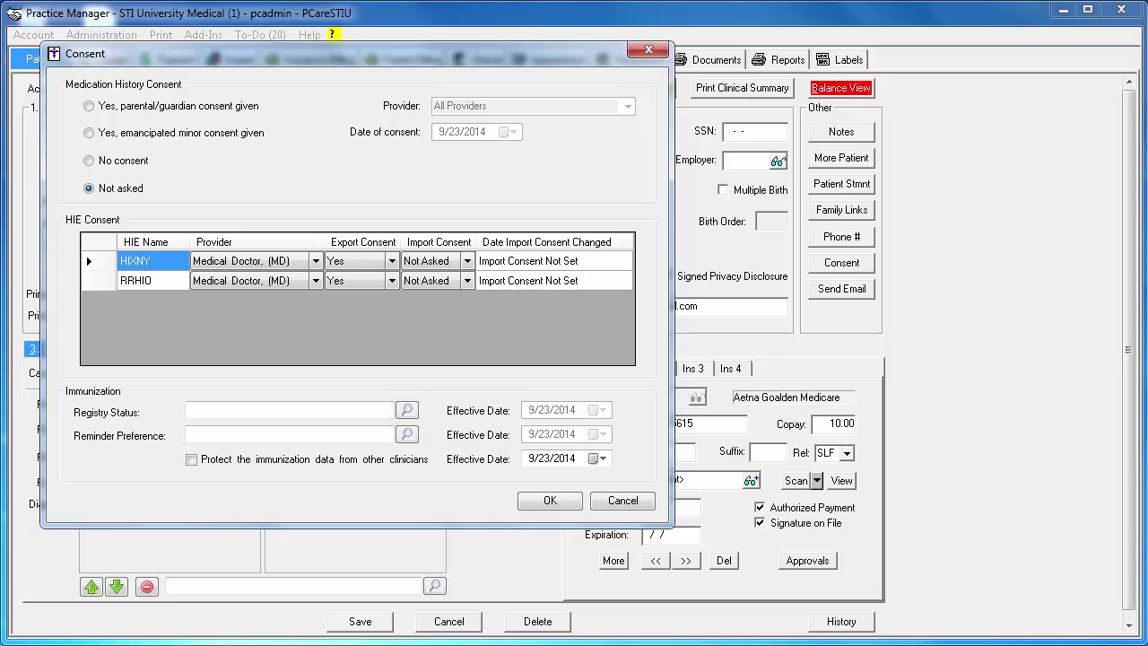
# Step: Set the immunization registry status to Active and the reminder preference to Reminder only - any method, and save the patient record
pyautogui.click(408, 412)
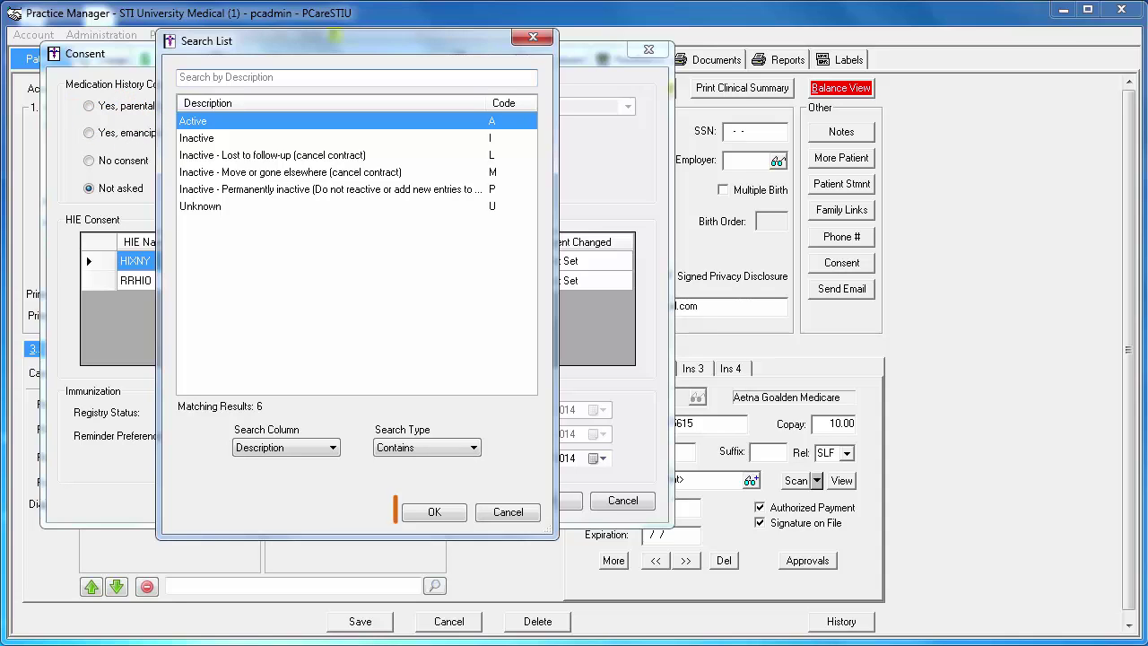
pyautogui.click(452, 512)
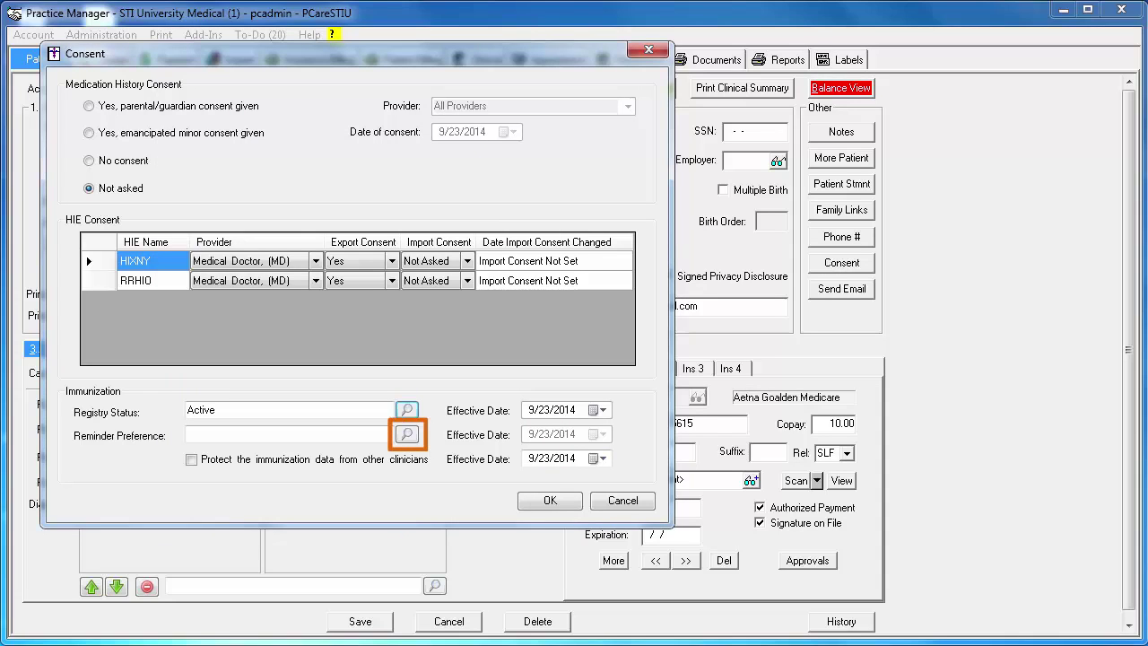
pyautogui.click(407, 434)
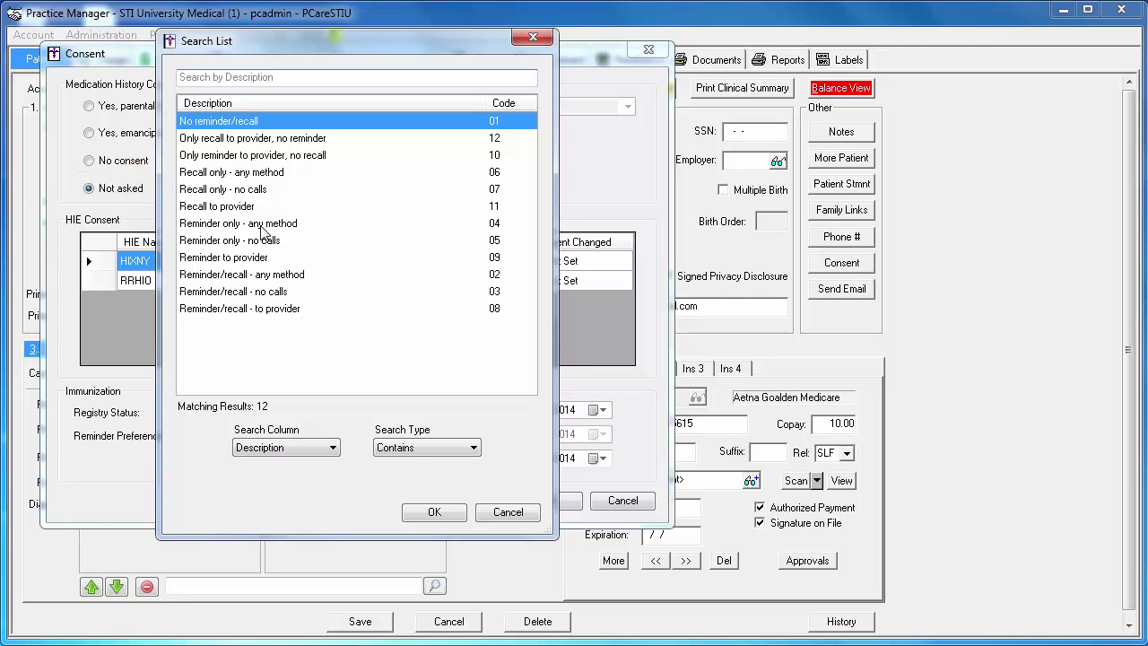
pyautogui.click(266, 225)
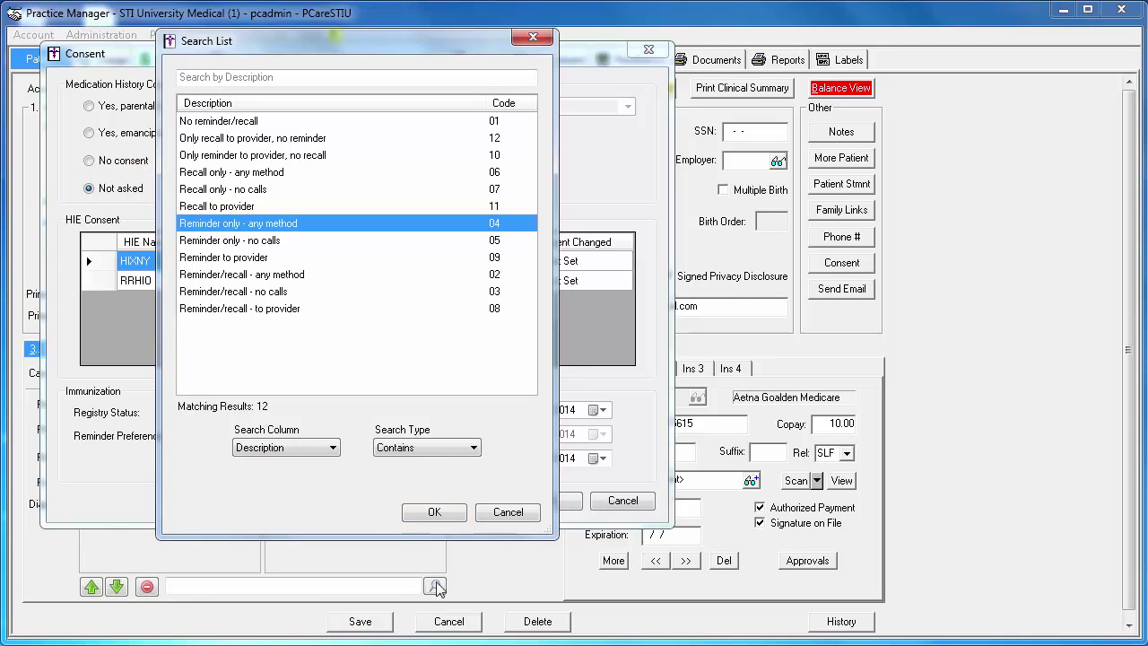
pyautogui.click(446, 518)
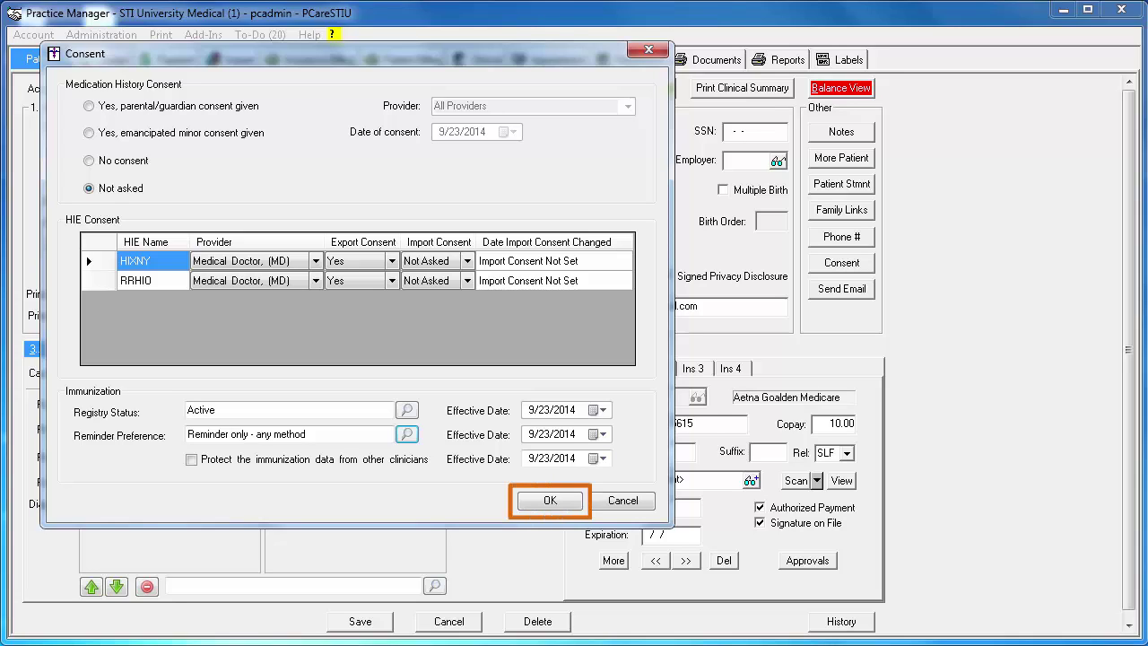
pyautogui.click(549, 500)
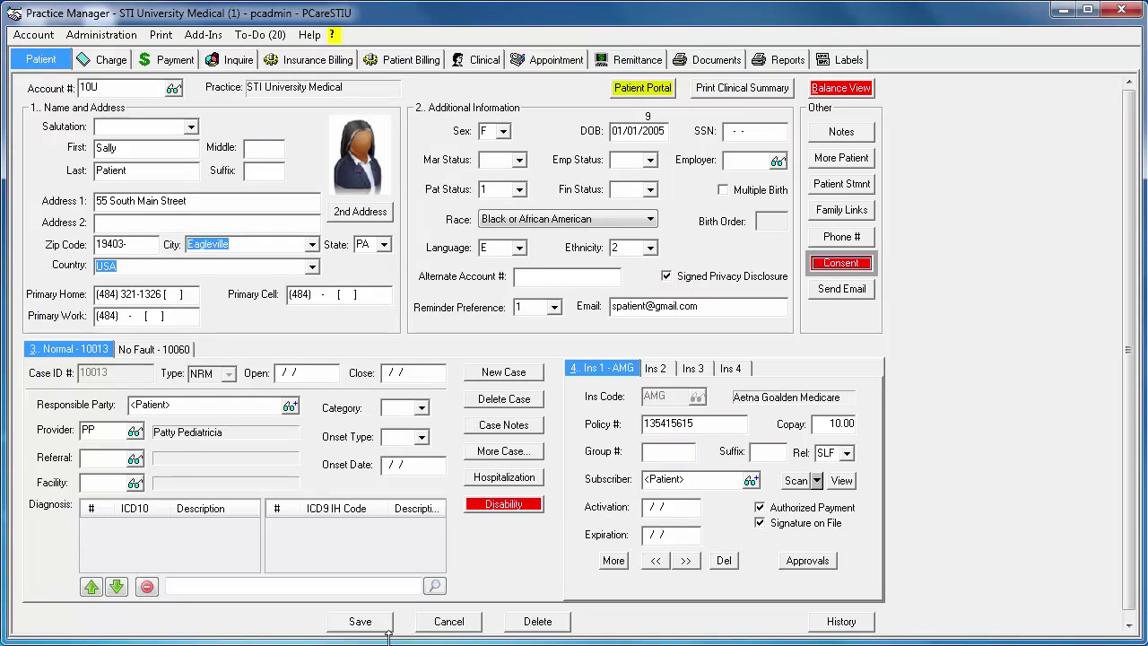
pyautogui.click(360, 621)
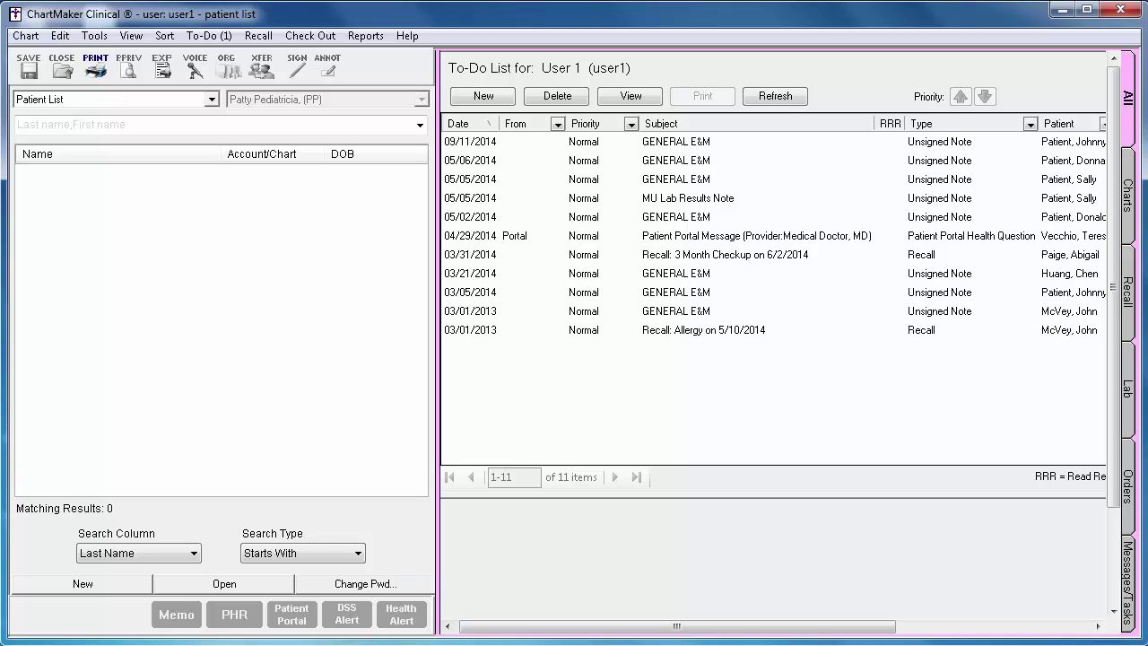
# Step: Switch to ChartMaker Clinical, open the patient's unsigned 05/05/2014 GENERAL E&M note and start an order for TDAP VACCINE >7 IM (90715)
pyautogui.click(1047, 182)
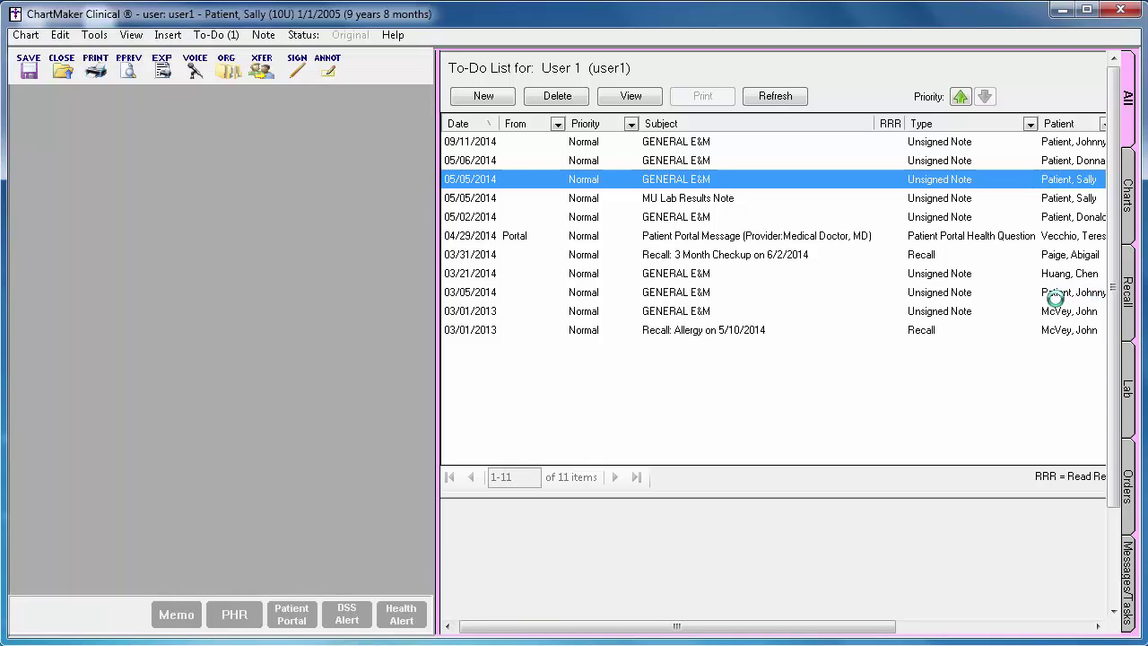
pyautogui.scroll(-10, 1056, 299)
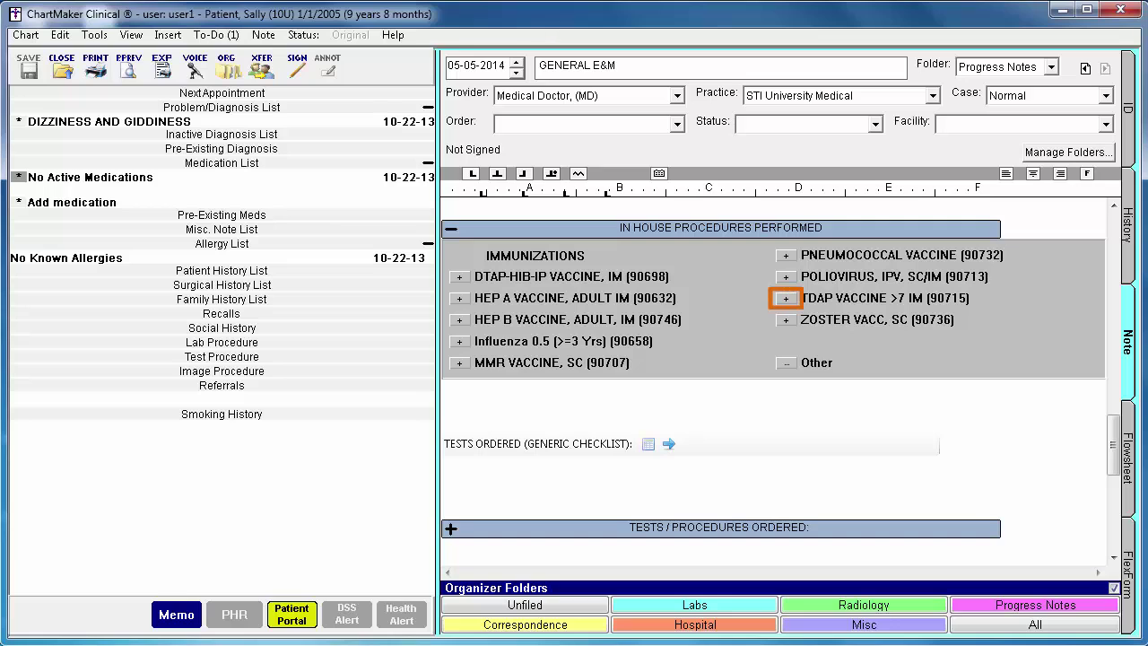
pyautogui.click(785, 298)
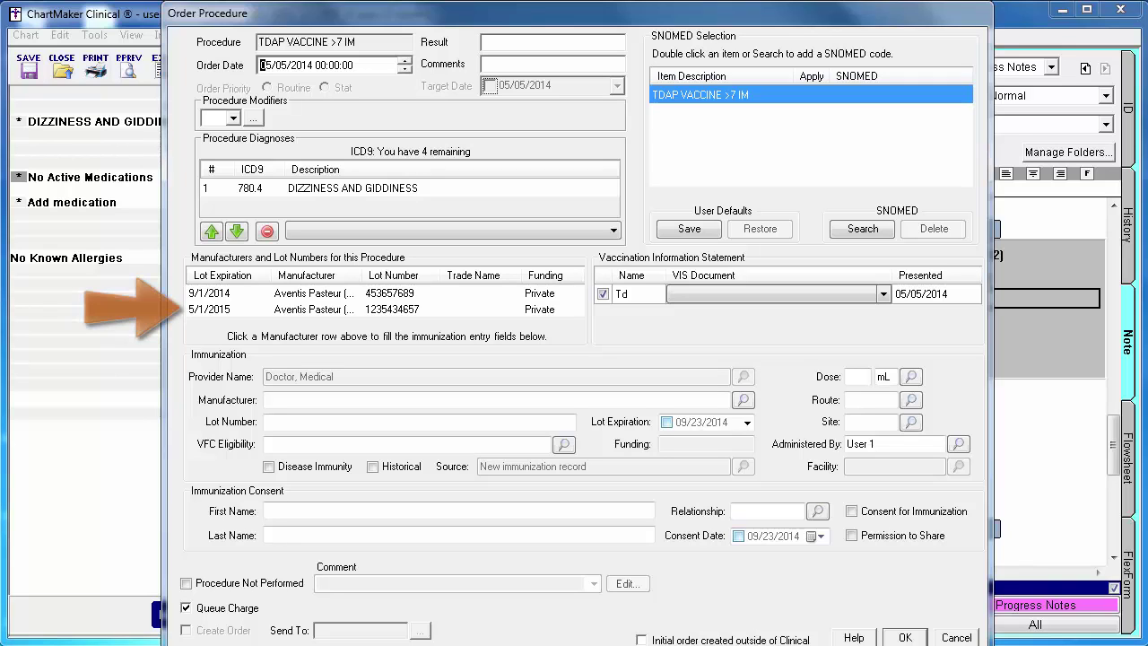
# Step: Fill the immunization details from the Aventis Pasteur lot expiring 5/1/2015 and change the lot number to 45643575
pyautogui.click(309, 311)
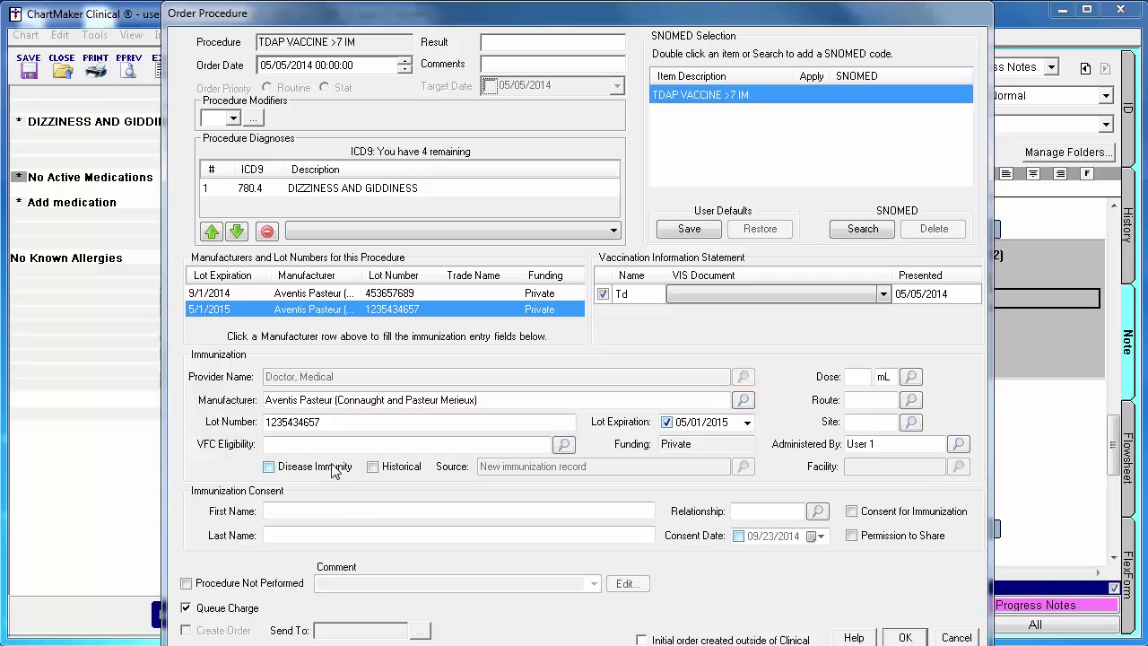
pyautogui.press('Tab')
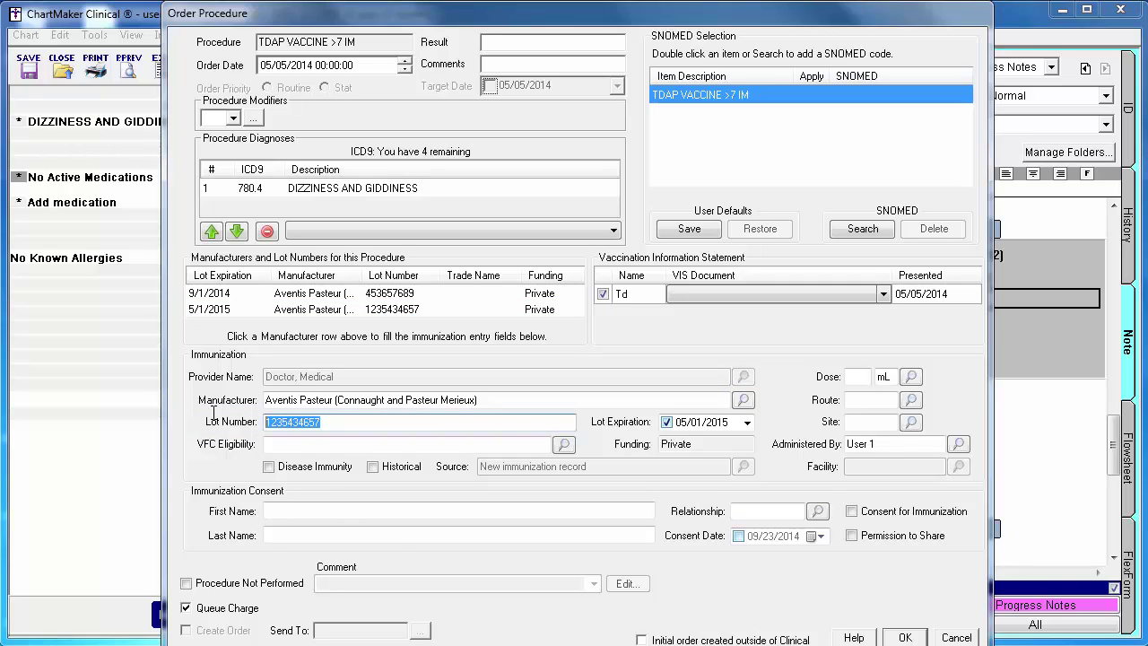
pyautogui.write('45643575')
pyautogui.click(716, 421)
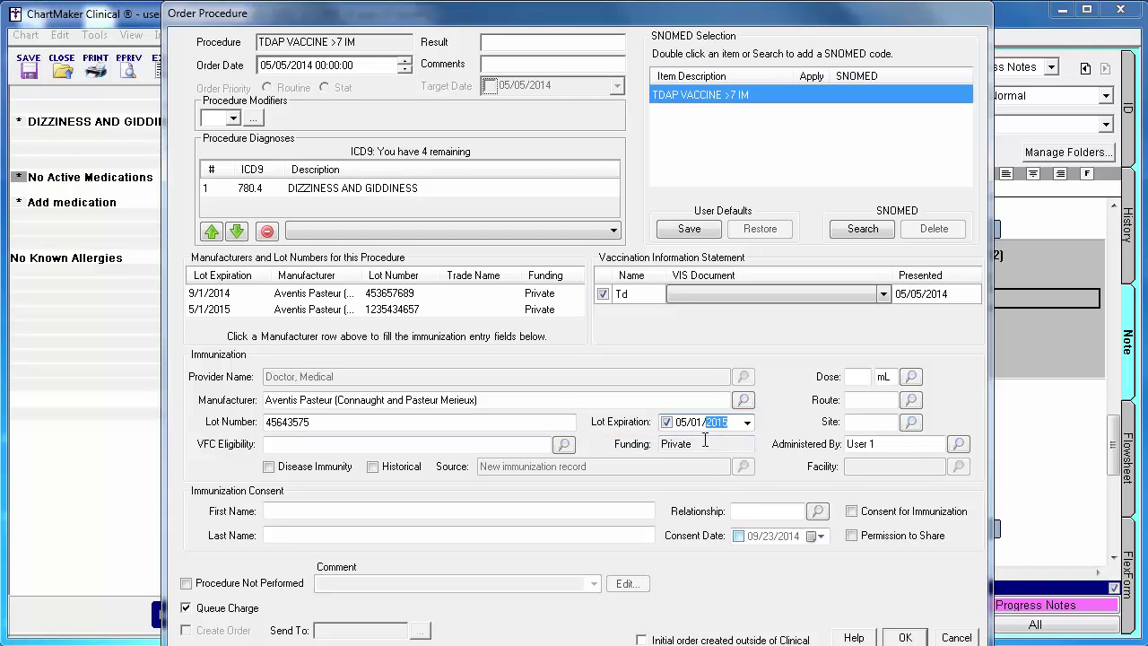
pyautogui.click(748, 422)
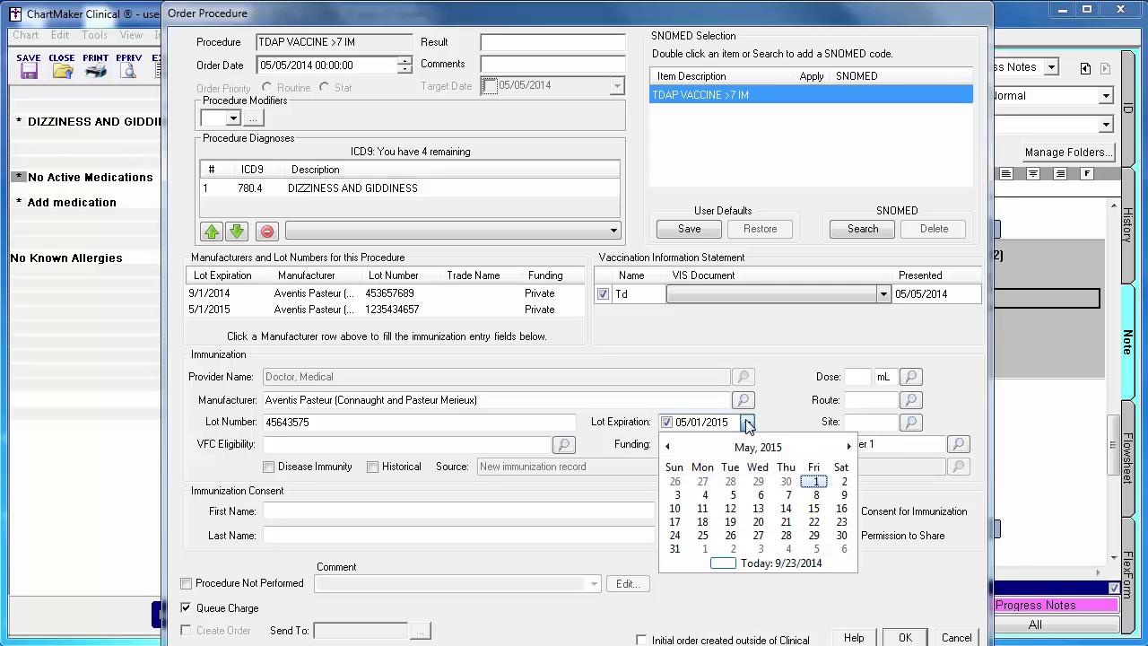
pyautogui.click(775, 423)
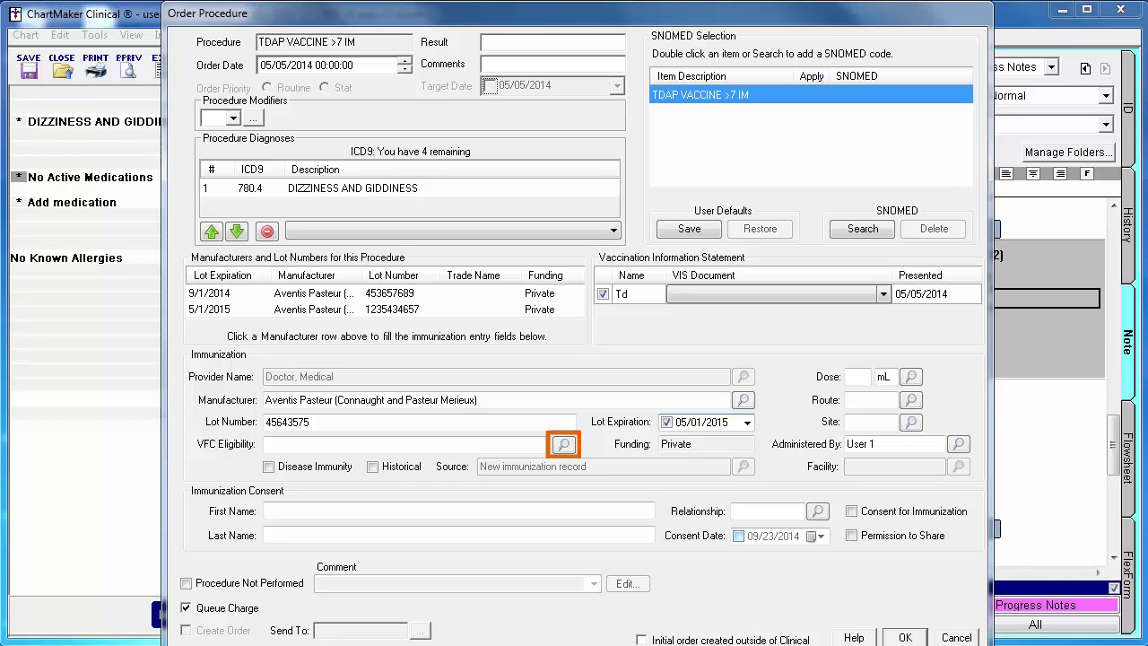
# Step: Set the VFC eligibility to Not VFC Eligible and mark the immunization as historical
pyautogui.click(564, 444)
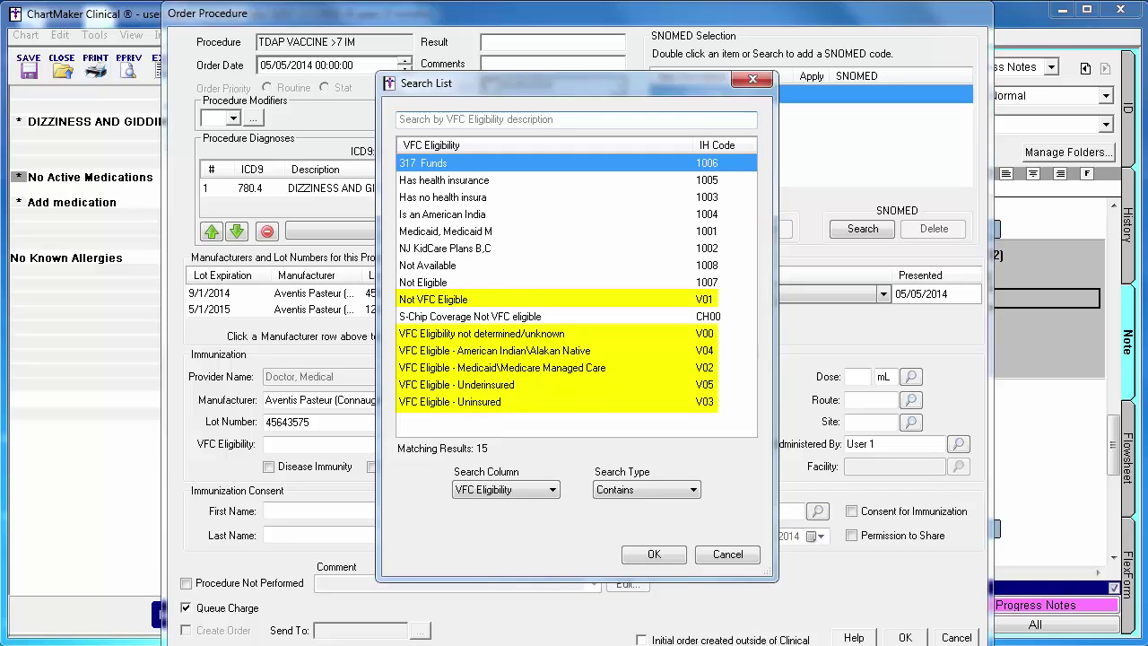
pyautogui.click(523, 301)
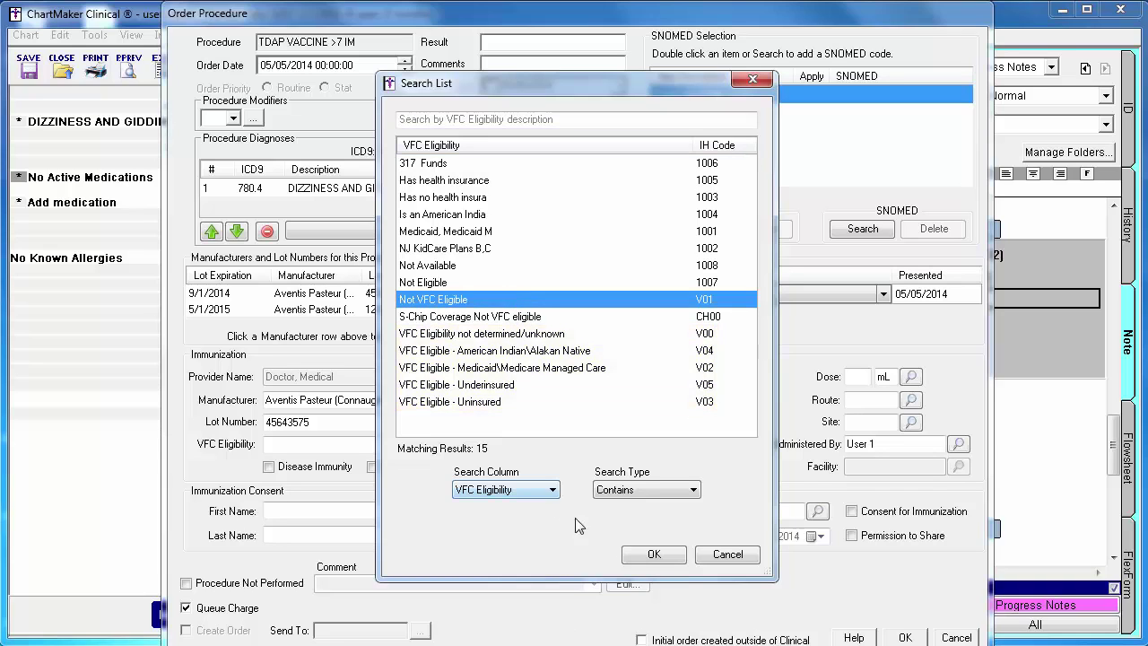
pyautogui.click(654, 554)
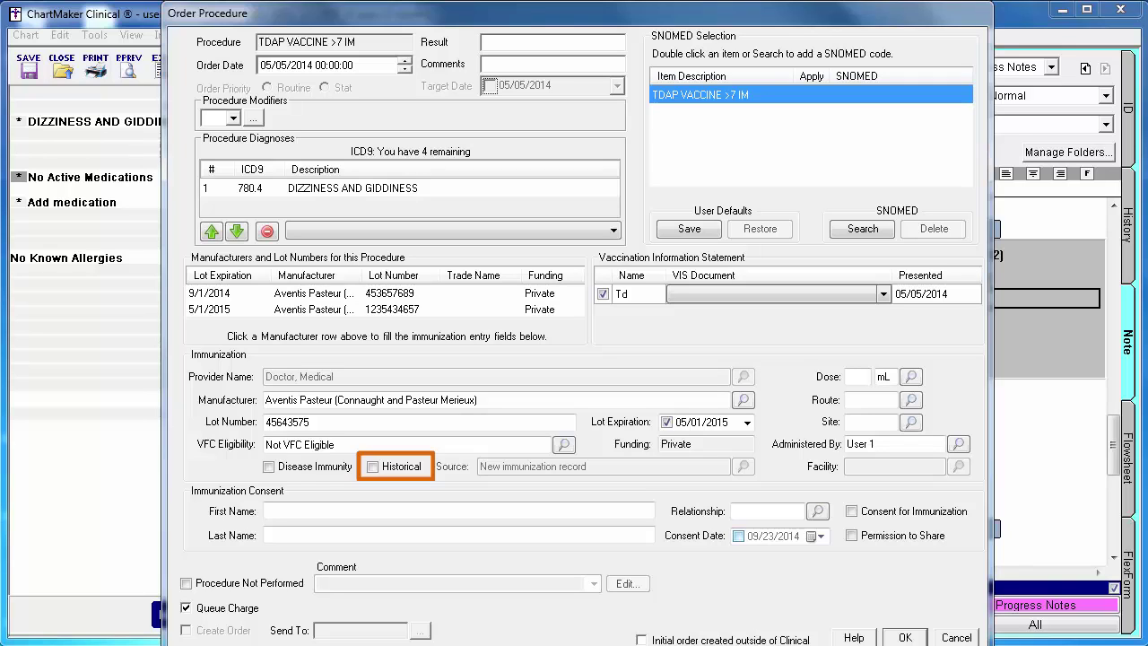
pyautogui.click(372, 466)
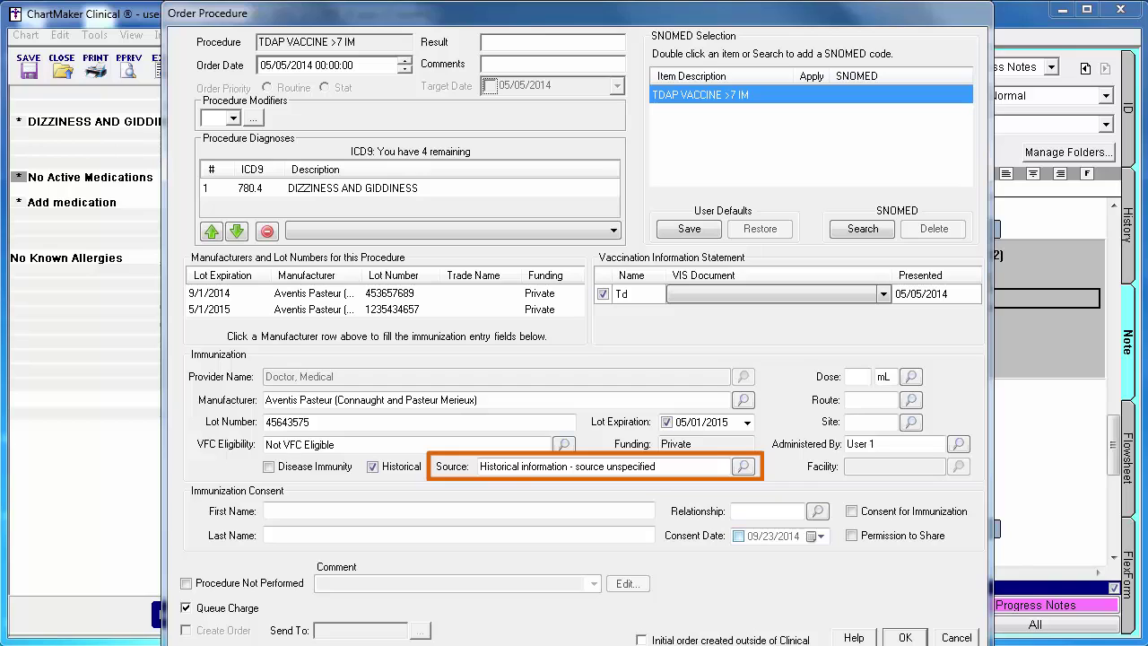
# Step: Set the source of the historical immunization to Historical information - from parent's written record
pyautogui.click(743, 467)
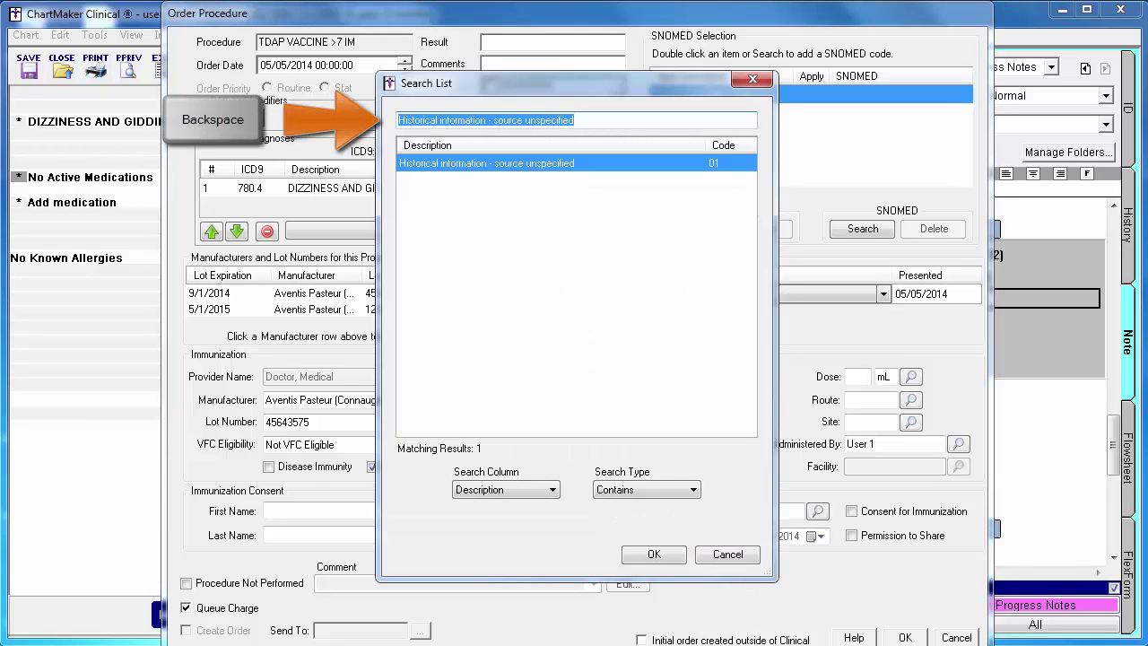
pyautogui.press('BackSpace')
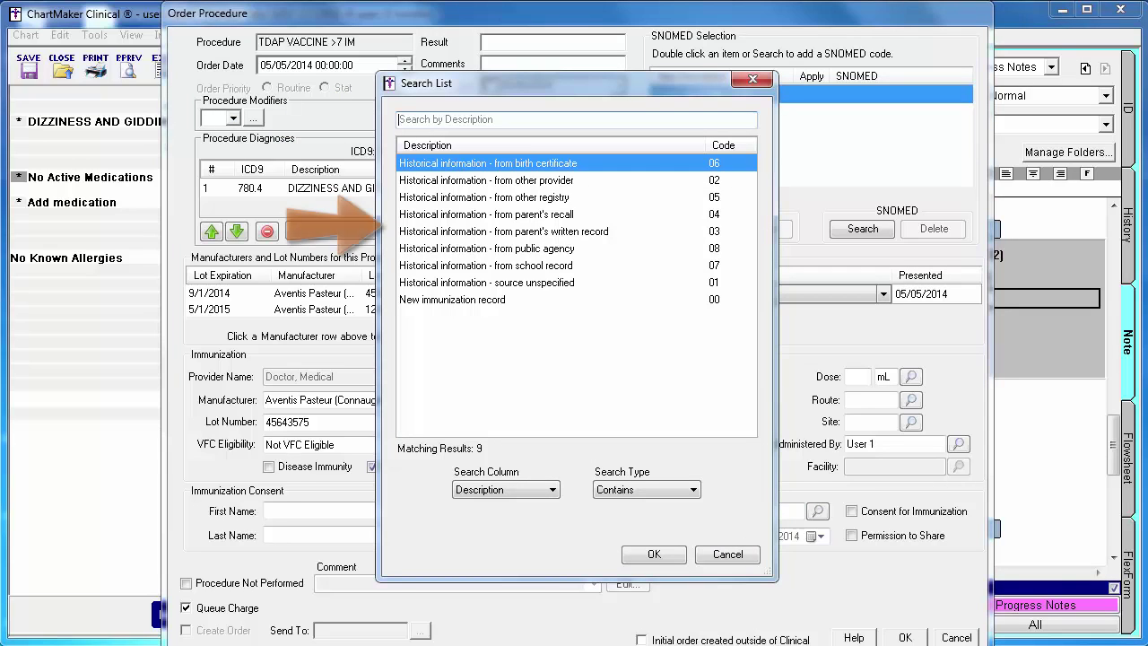
pyautogui.click(660, 234)
pyautogui.click(664, 549)
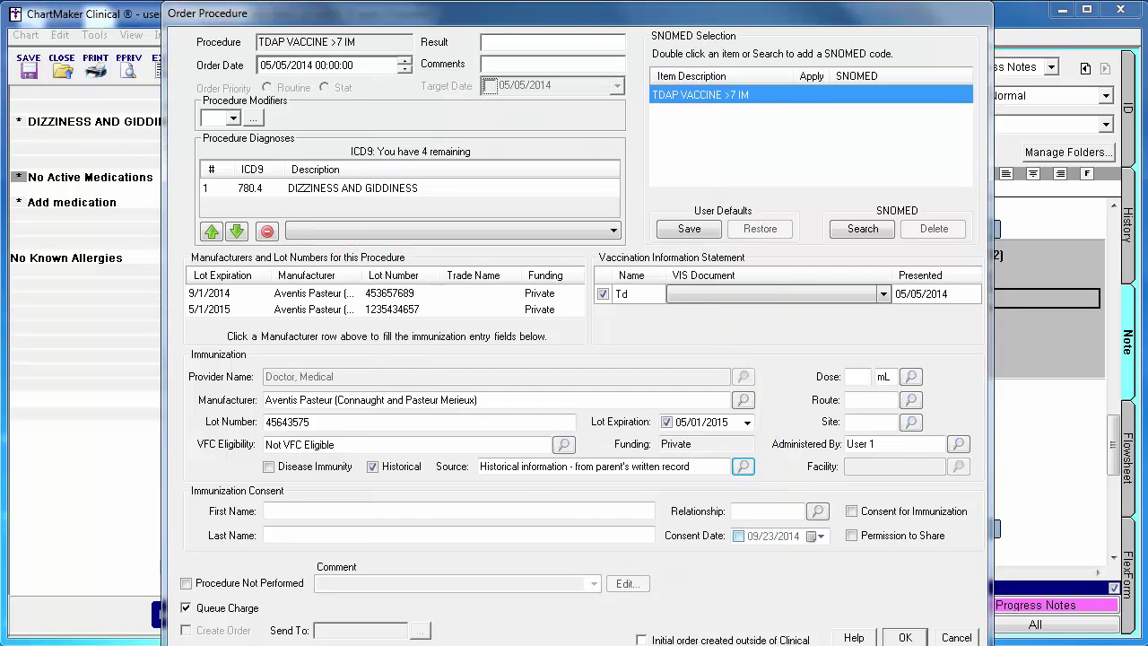
# Step: Remove the historical mark from the immunization and set the dose to .6 mL
pyautogui.click(372, 467)
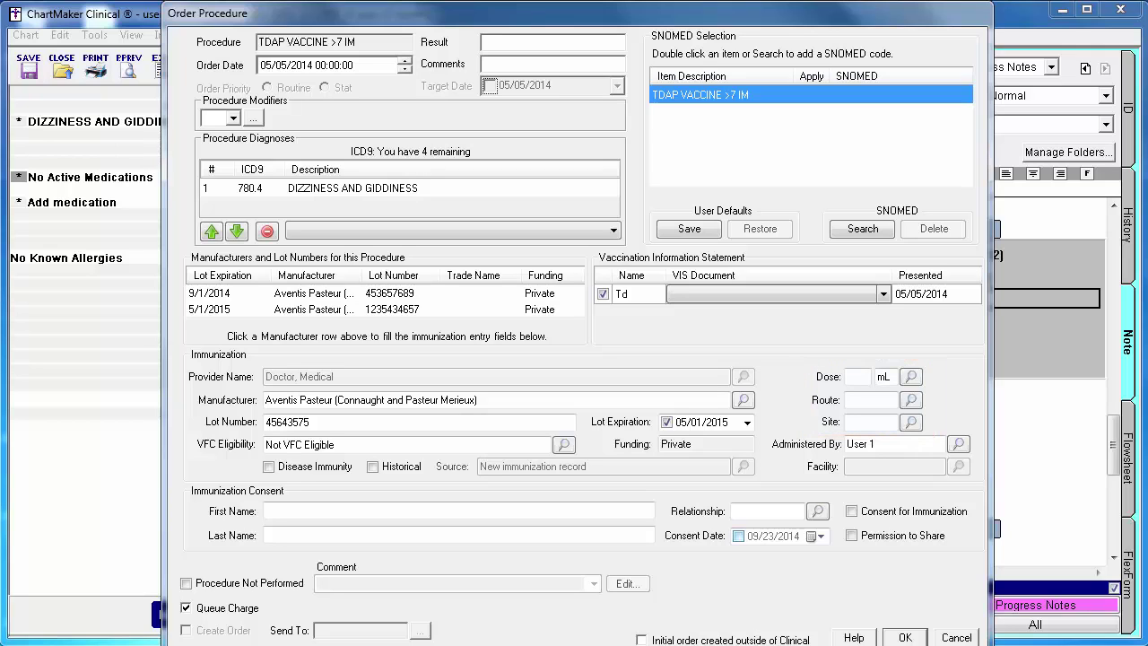
pyautogui.click(847, 376)
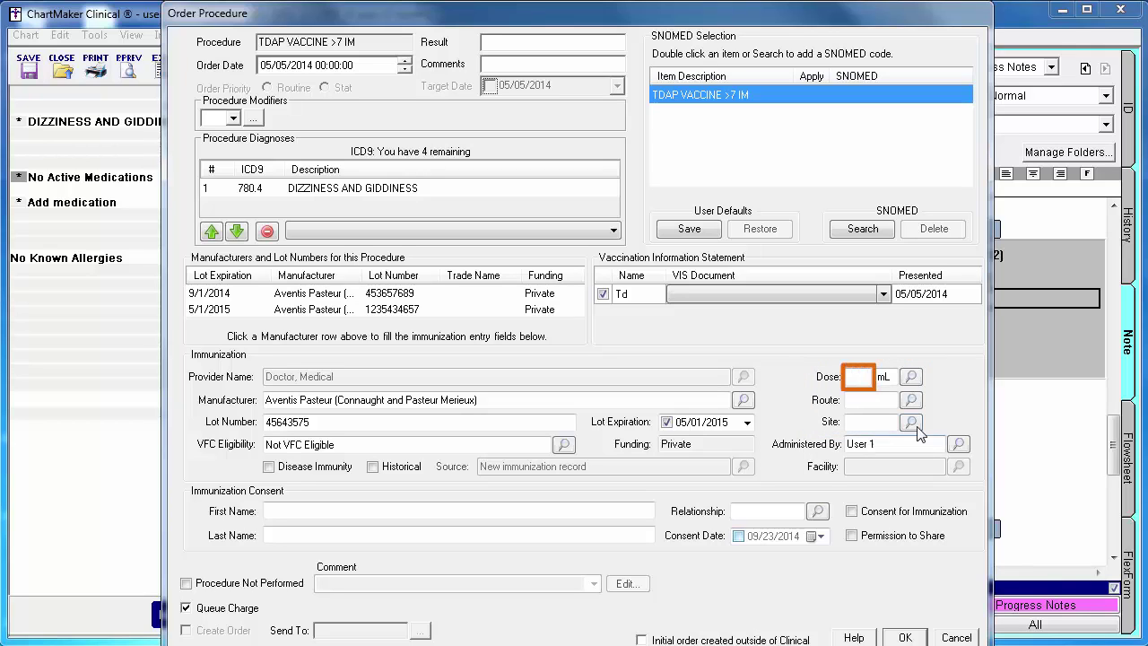
pyautogui.write('.6')
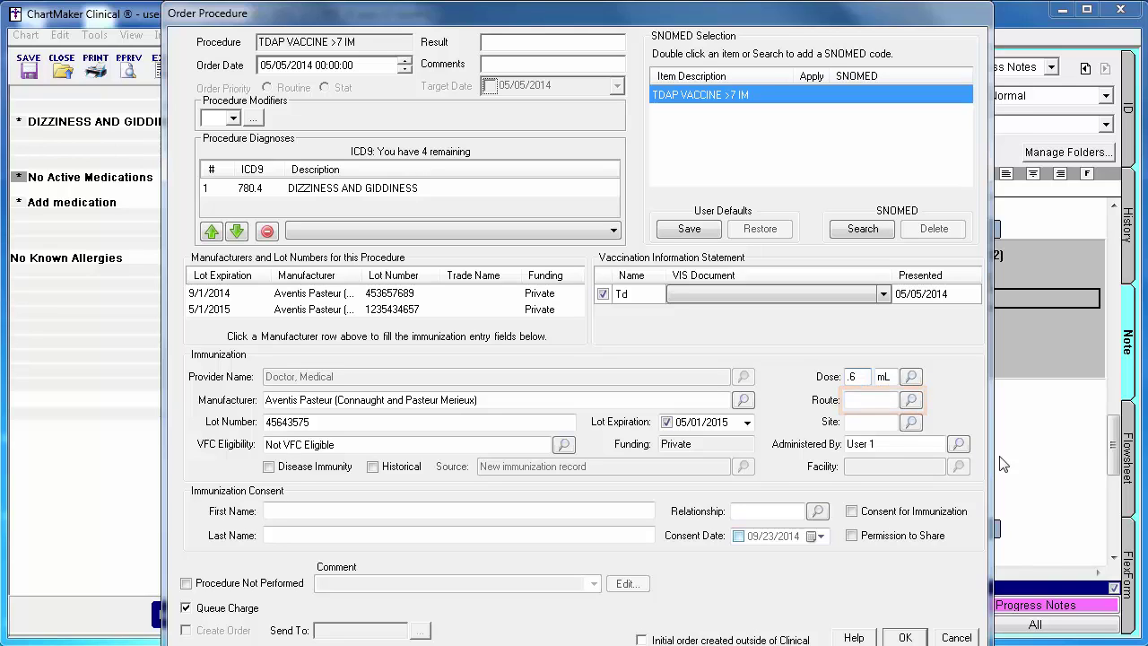
# Step: Set the immunization's route to IM (Intramuscular) and its site to RT (Right Thigh)
pyautogui.click(912, 401)
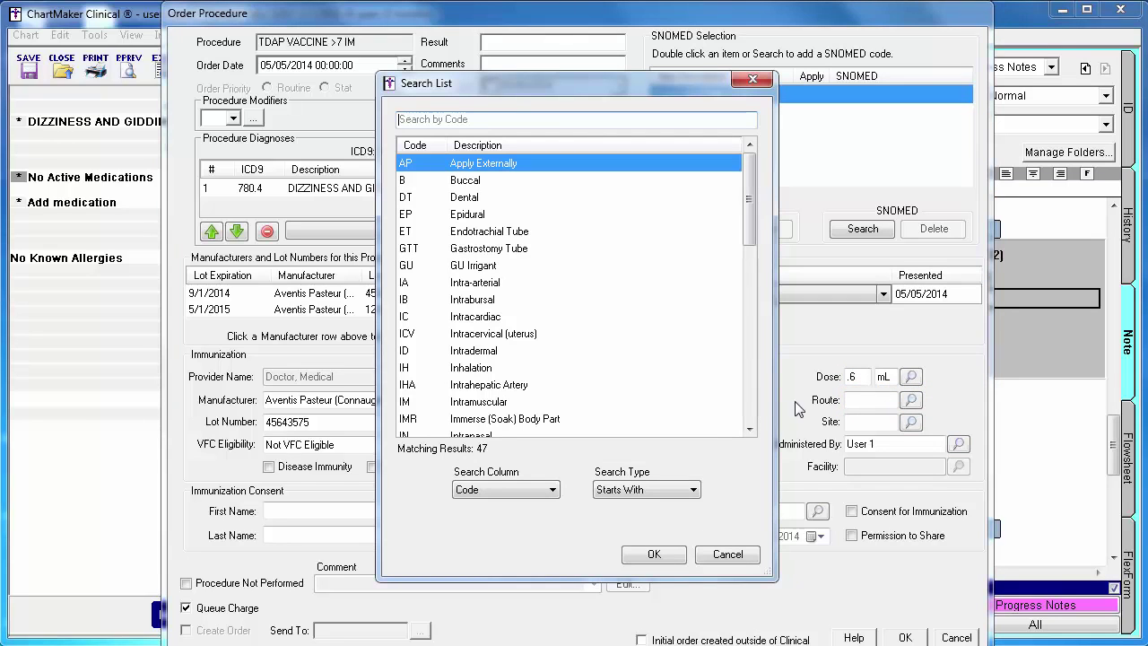
pyautogui.click(478, 402)
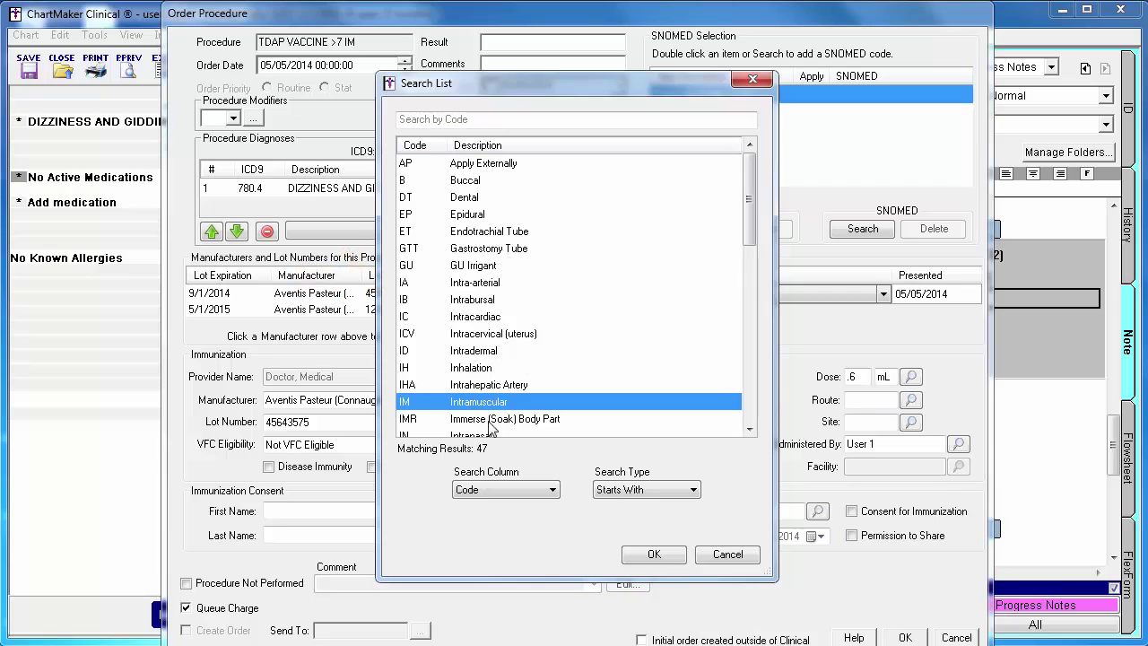
pyautogui.click(654, 554)
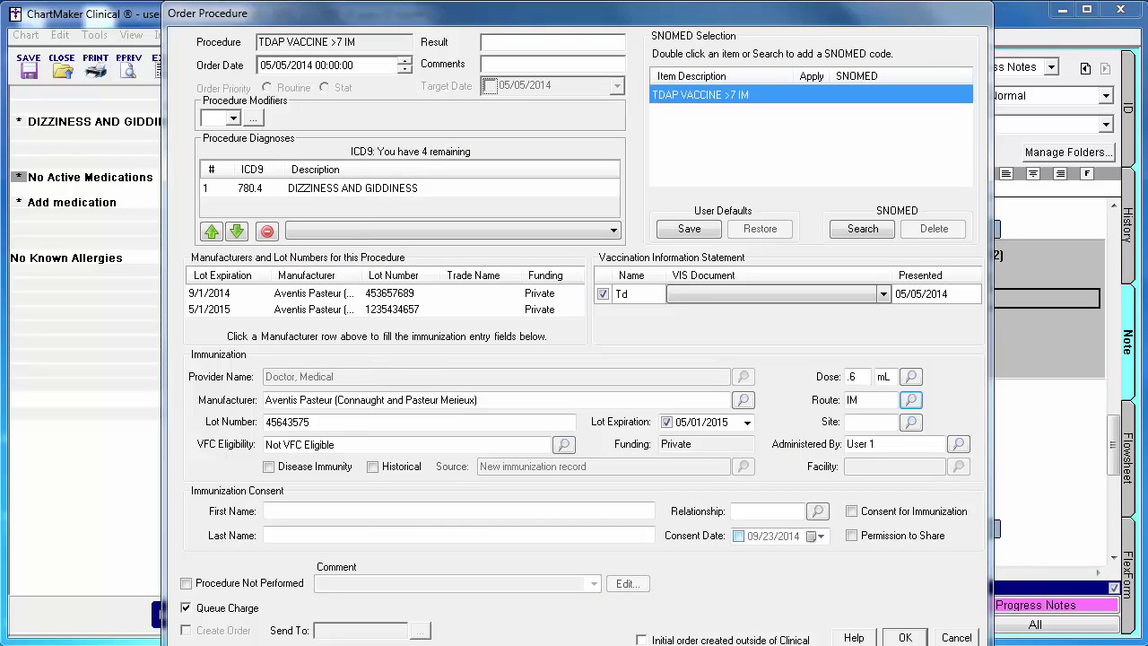
pyautogui.click(912, 421)
pyautogui.click(512, 339)
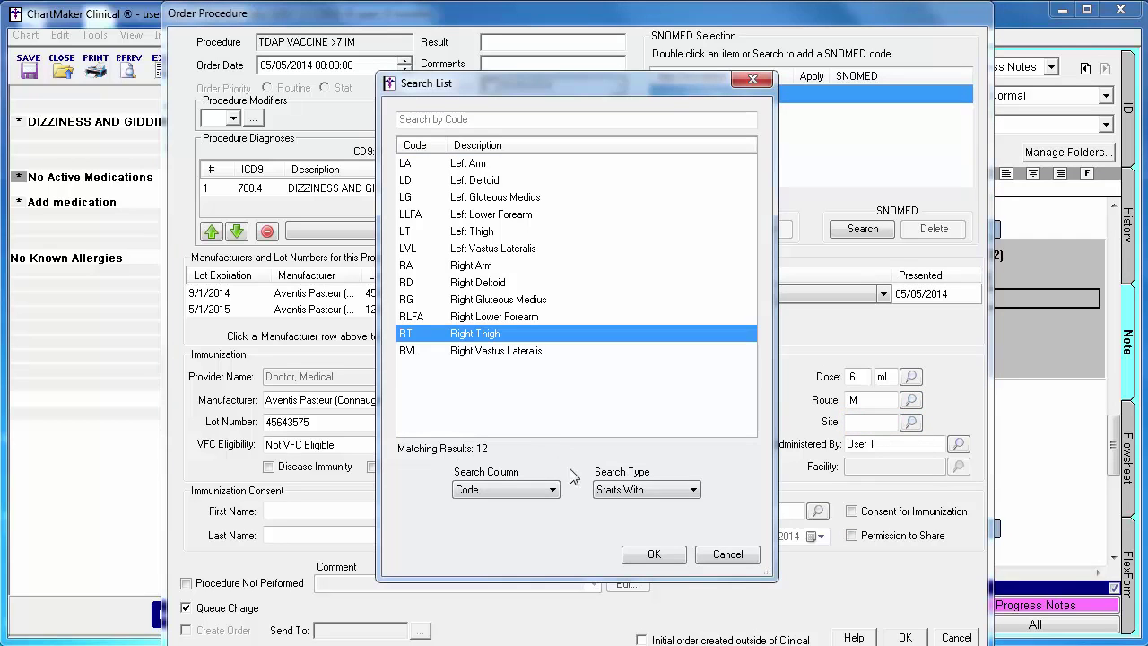
pyautogui.click(654, 554)
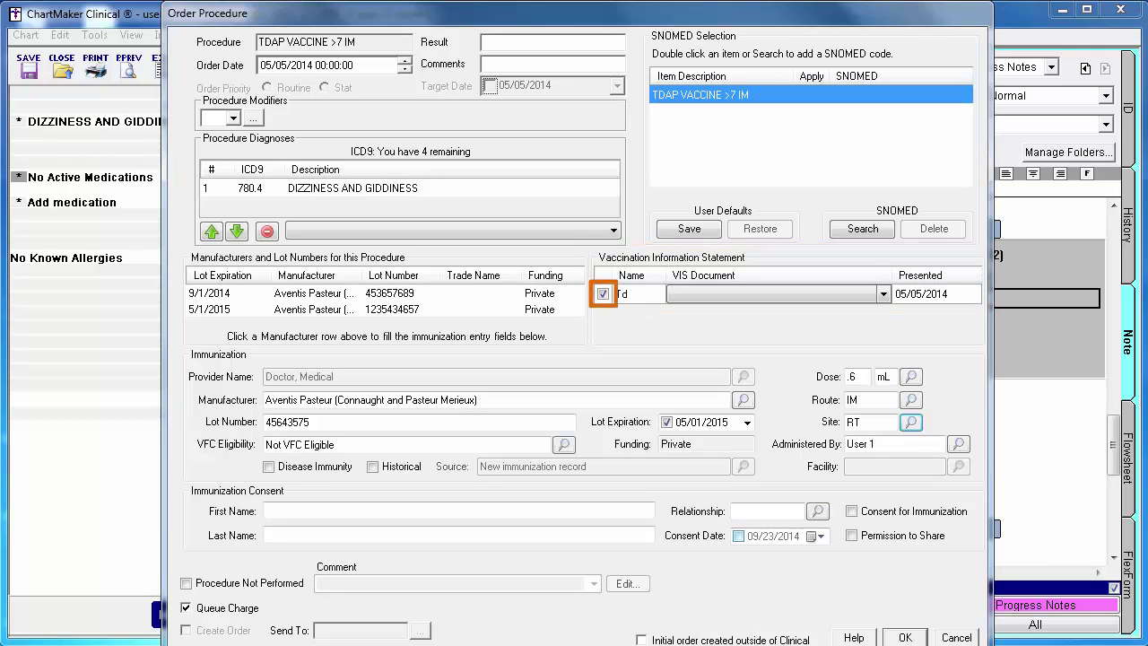
# Step: Choose a VIS document for the Td entry in the Vaccination Information Statement
pyautogui.click(886, 302)
pyautogui.click(878, 316)
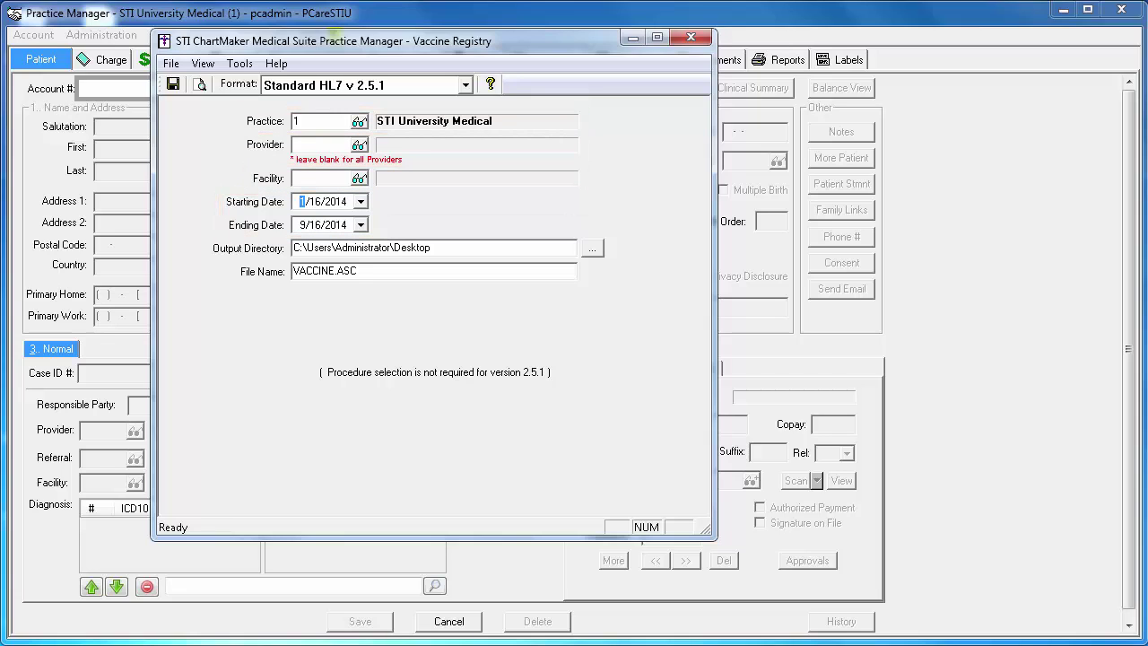
pyautogui.click(254, 68)
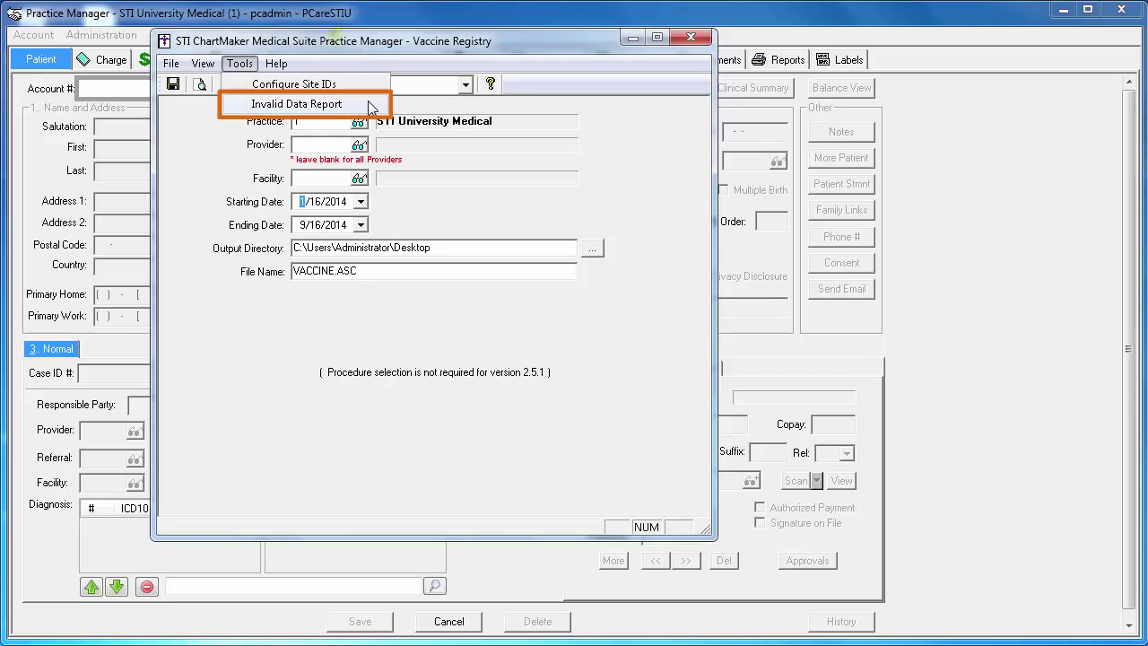
pyautogui.press('Escape')
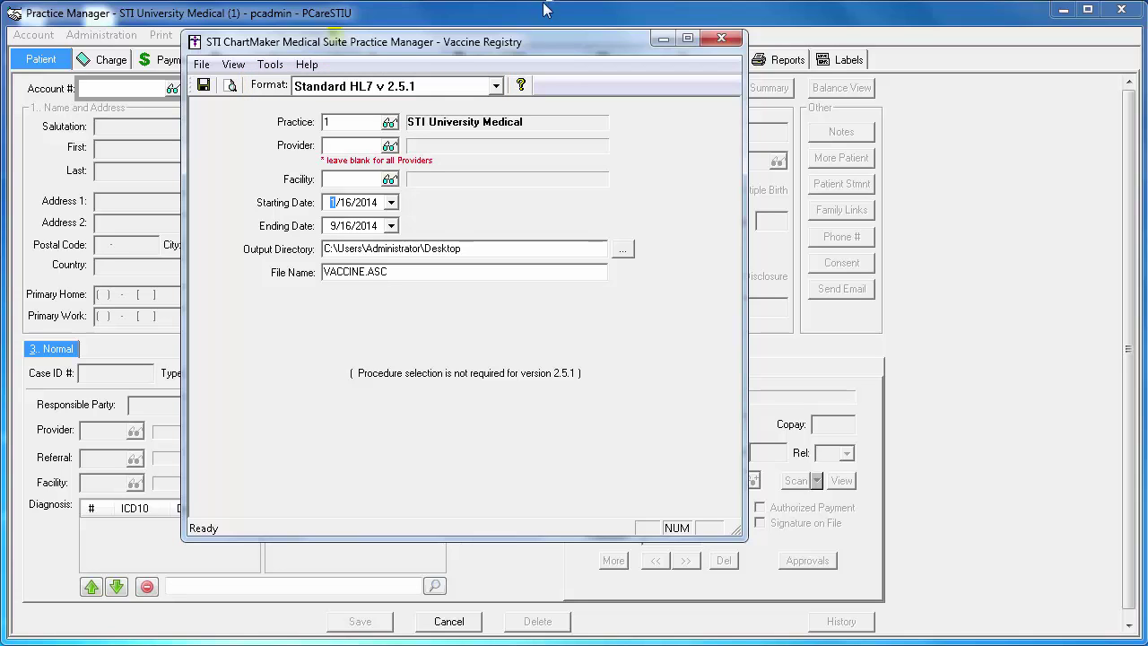
# Step: In Practice Manager's Vaccine Registry, set the format to NJIIS v 2.5.1 and the facility to STI University Facility (SC)
pyautogui.click(496, 86)
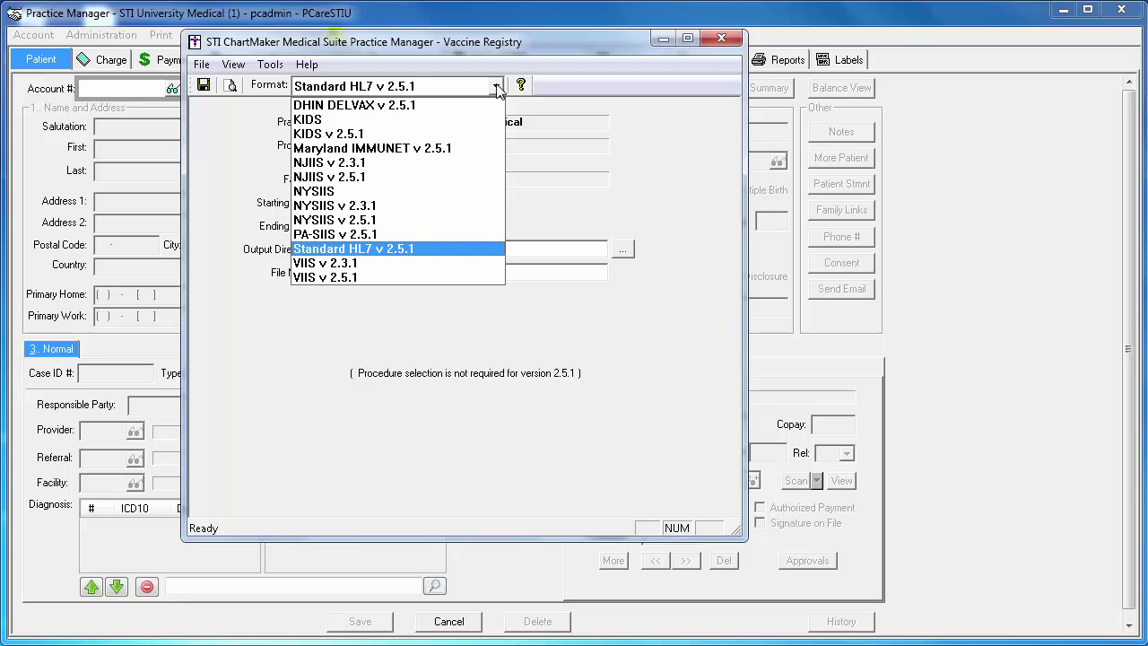
pyautogui.click(431, 176)
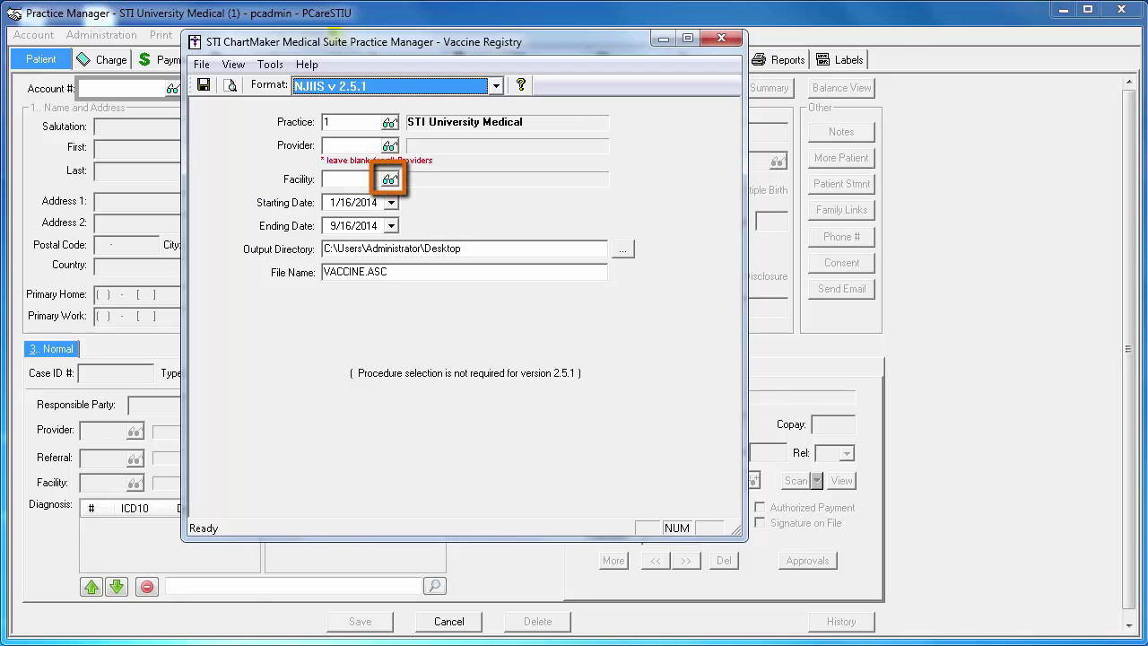
pyautogui.click(390, 179)
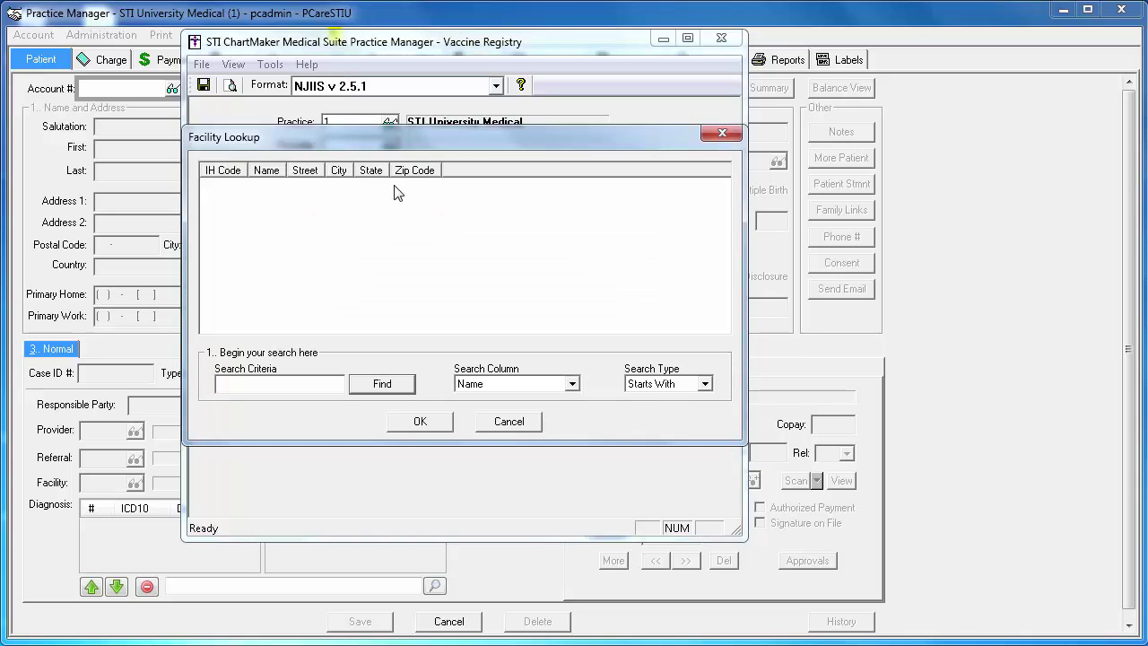
pyautogui.click(404, 387)
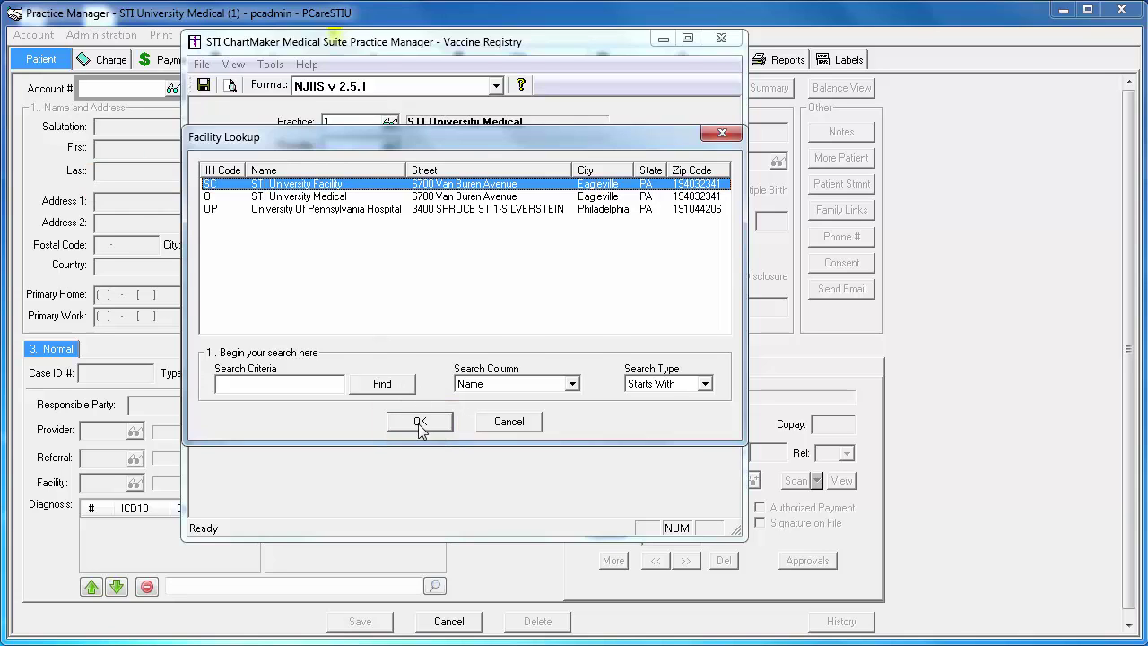
pyautogui.click(420, 421)
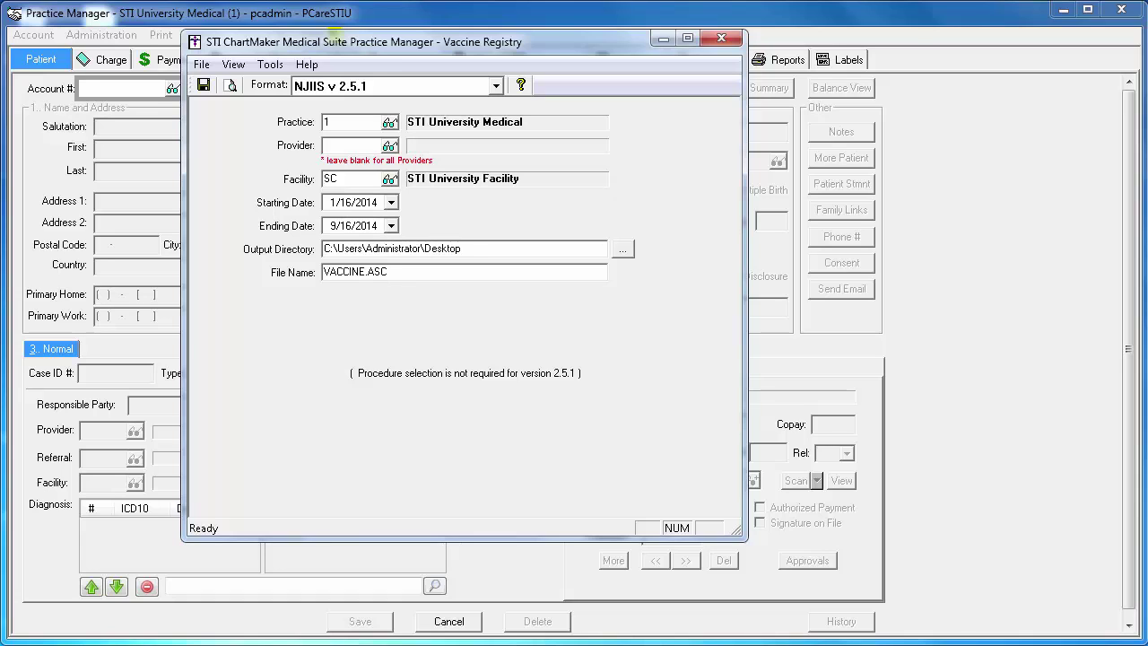
# Step: Change the extension of the registry output file so its name is VACCINE.HL7
pyautogui.press('capslock')
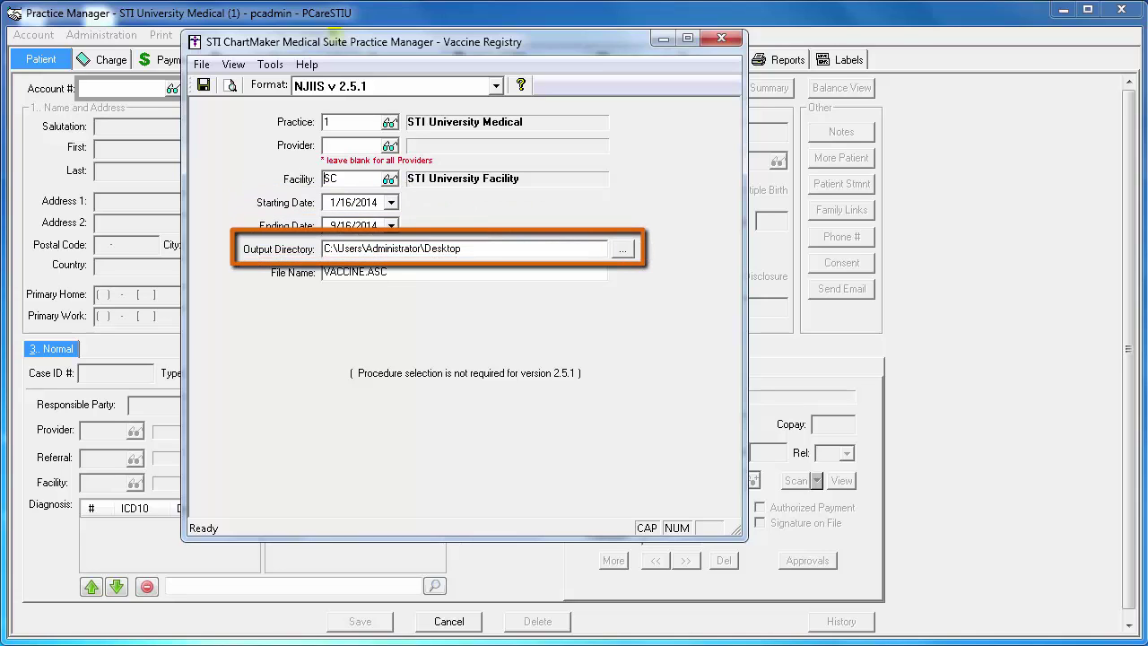
pyautogui.moveTo(369, 273); pyautogui.dragTo(404, 275)
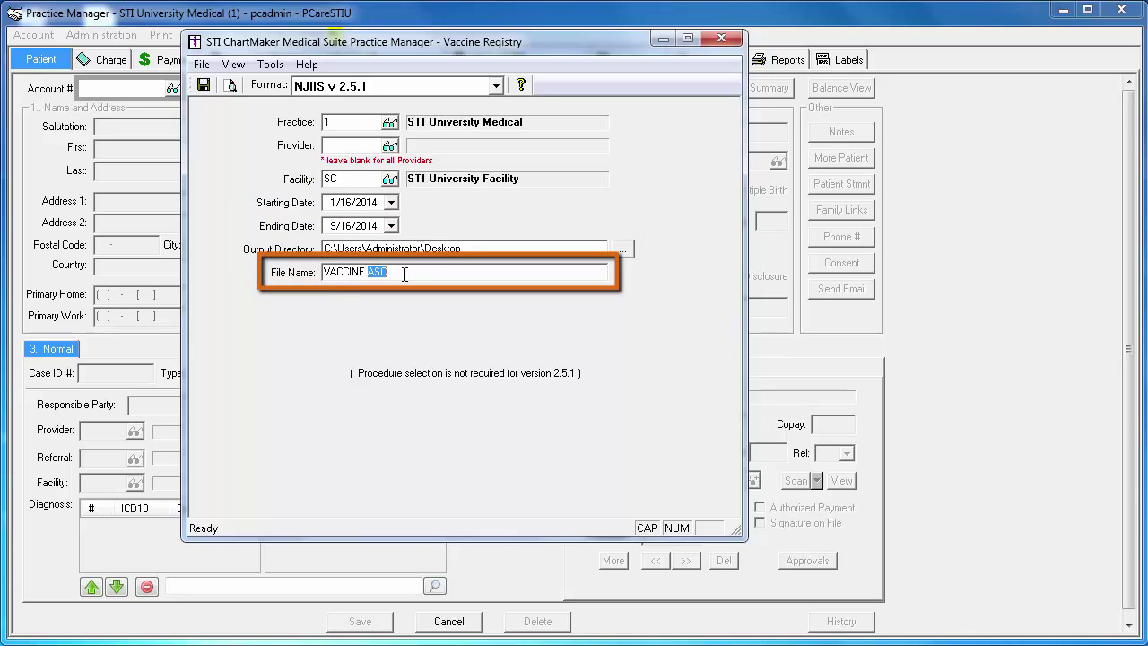
pyautogui.write('HL7')
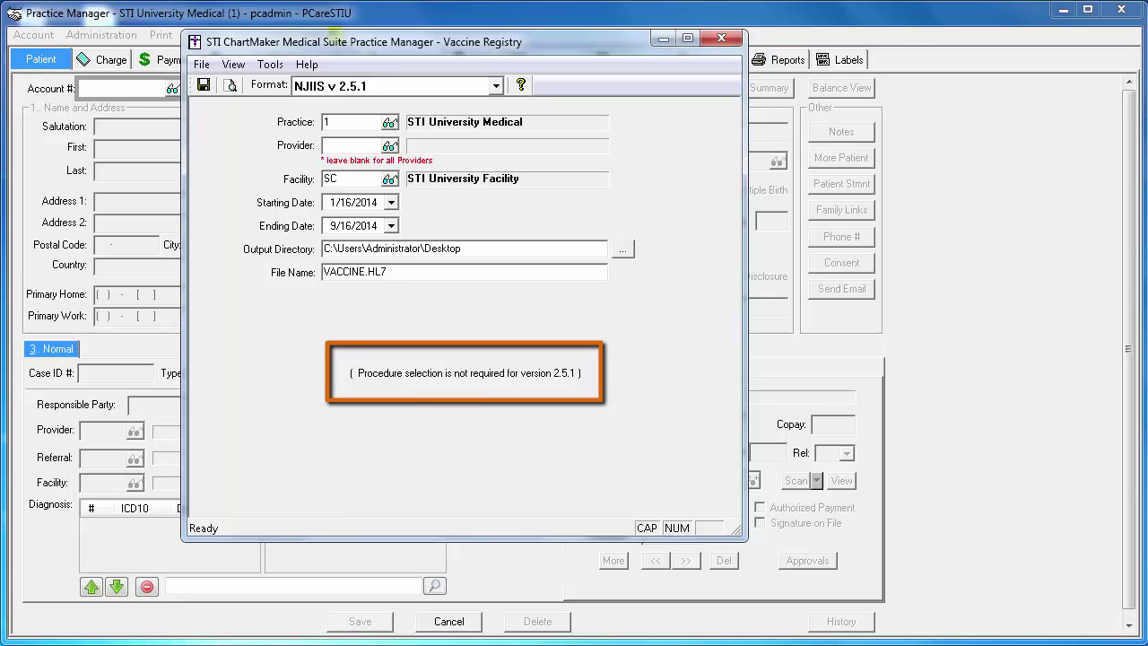
# Step: Switch the registry format to NJIIS v 2.3.1 to view its procedure selection, and return to NJIIS v 2.5.1
pyautogui.click(496, 85)
pyautogui.click(462, 165)
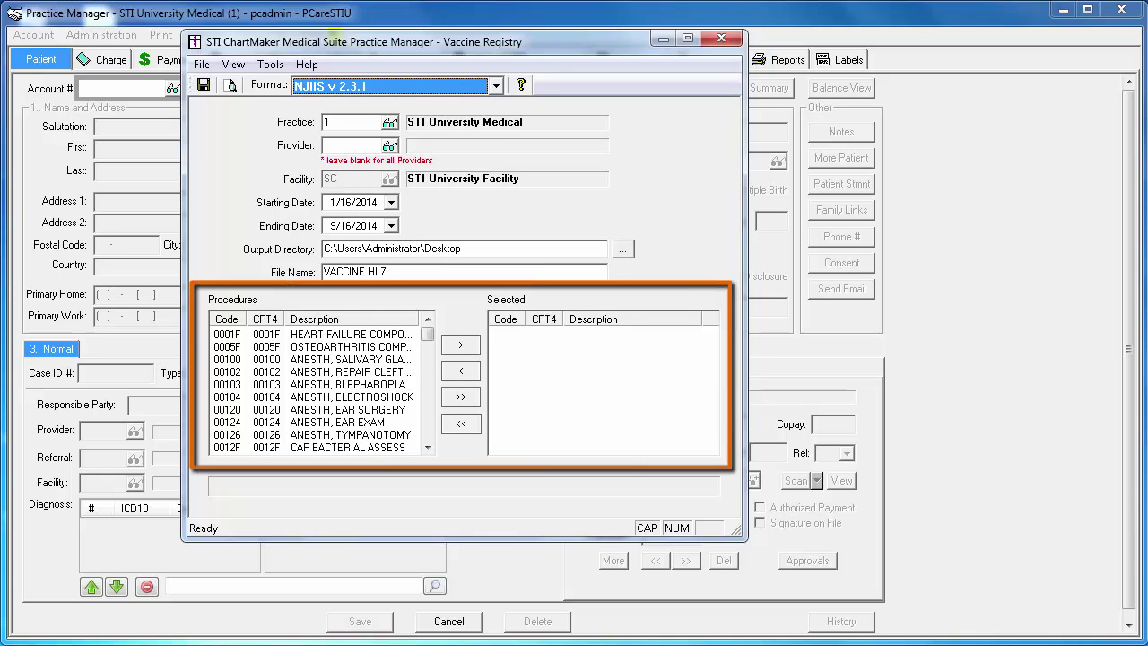
pyautogui.click(496, 86)
pyautogui.click(459, 180)
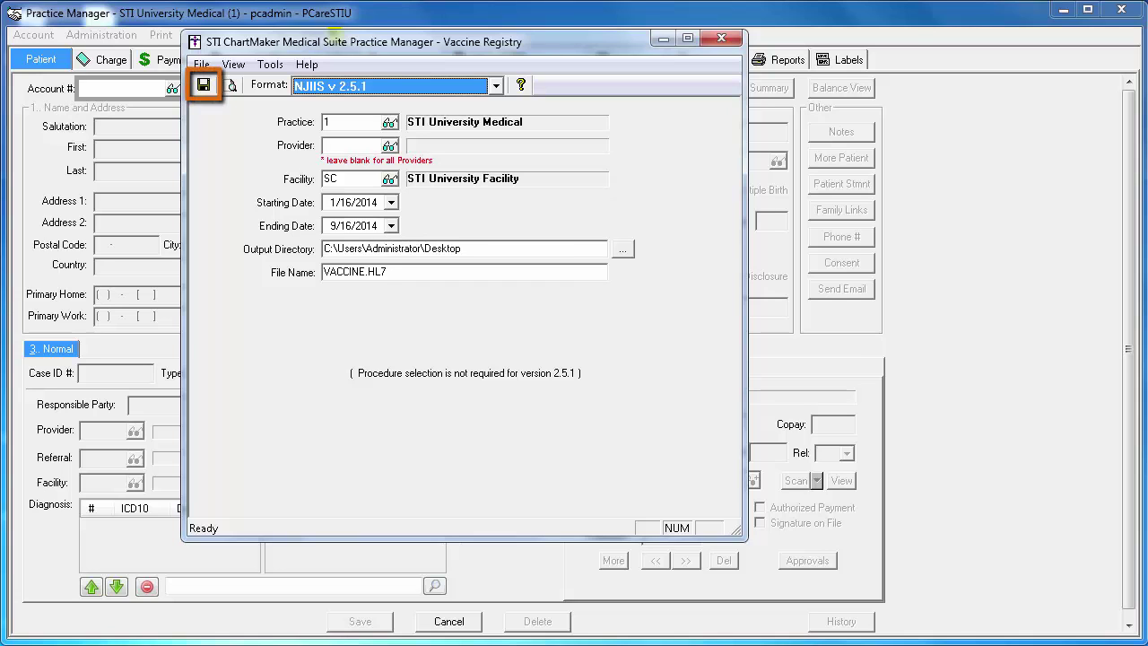
# Step: Save the vaccine registry export with the entered settings
pyautogui.click(204, 85)
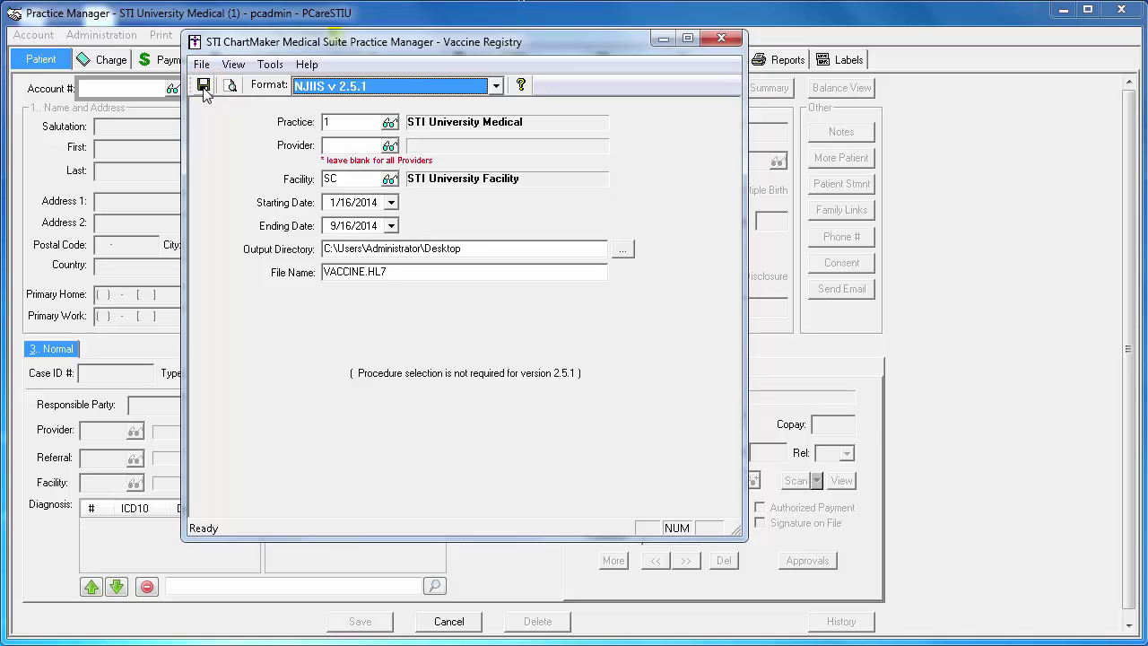